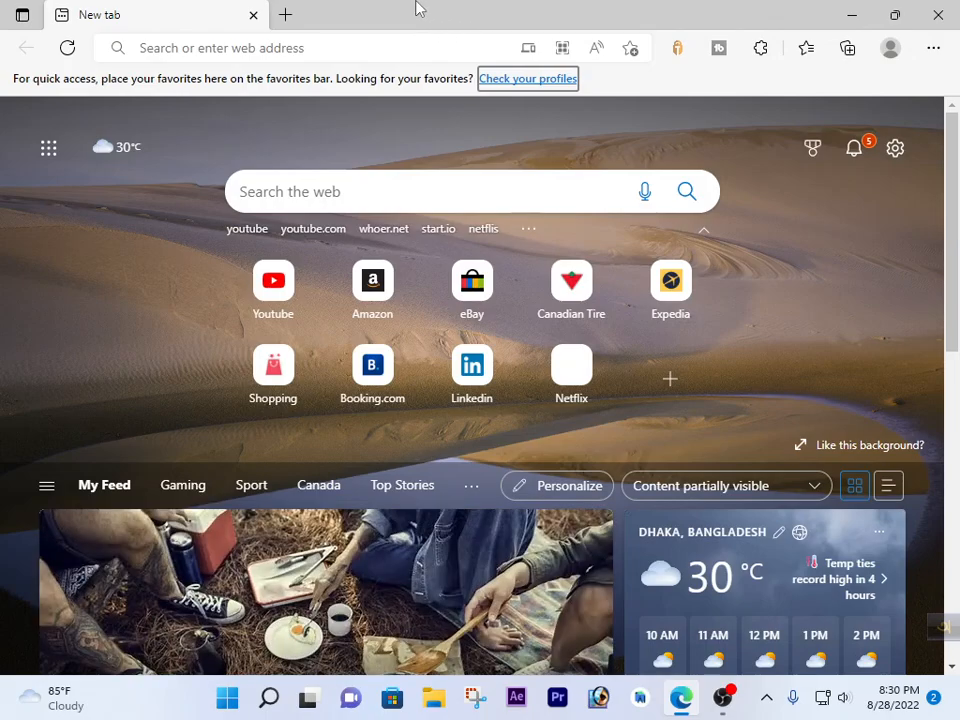
# Search the web for "app.thunkable"
pyautogui.click(386, 184)
pyautogui.write('appp.')
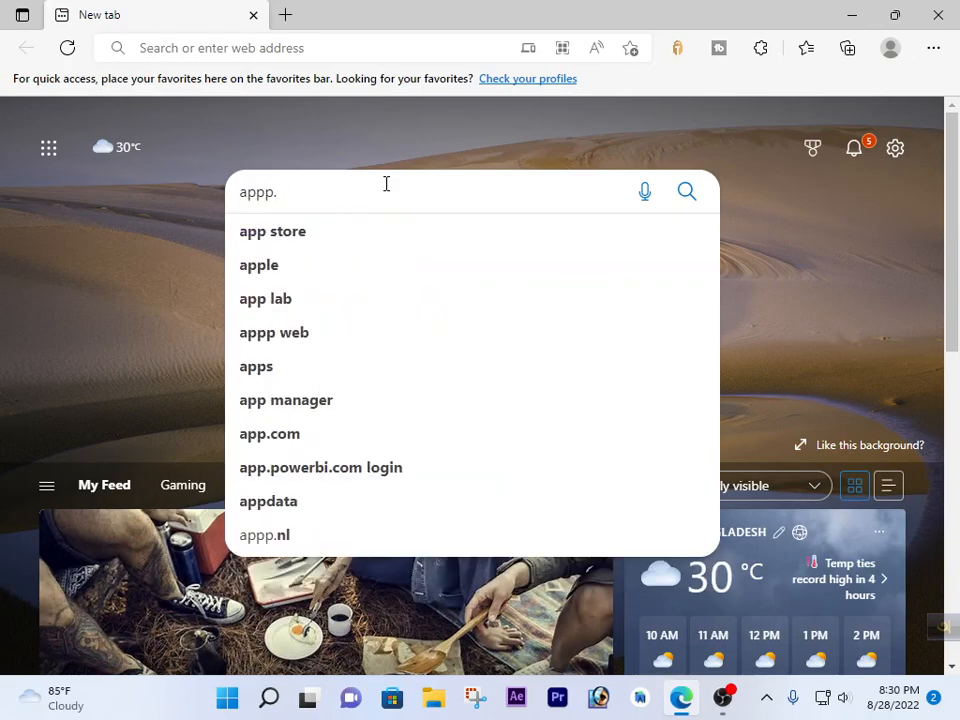
pyautogui.press('BackSpace')
pyautogui.press('BackSpace')
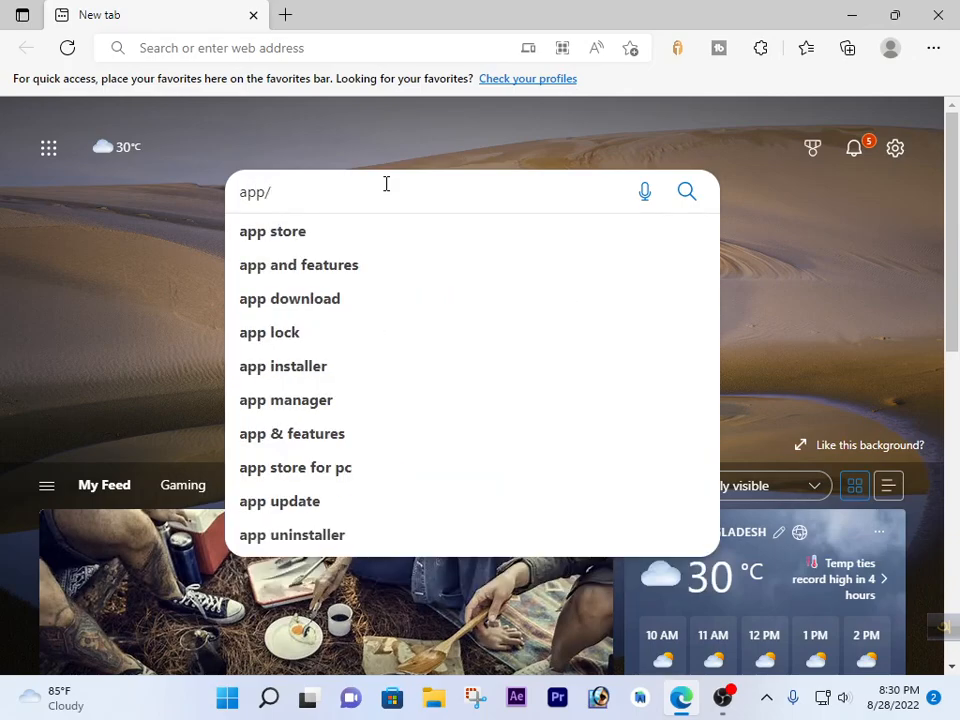
pyautogui.press('BackSpace')
pyautogui.write('.tu')
pyautogui.press('BackSpace')
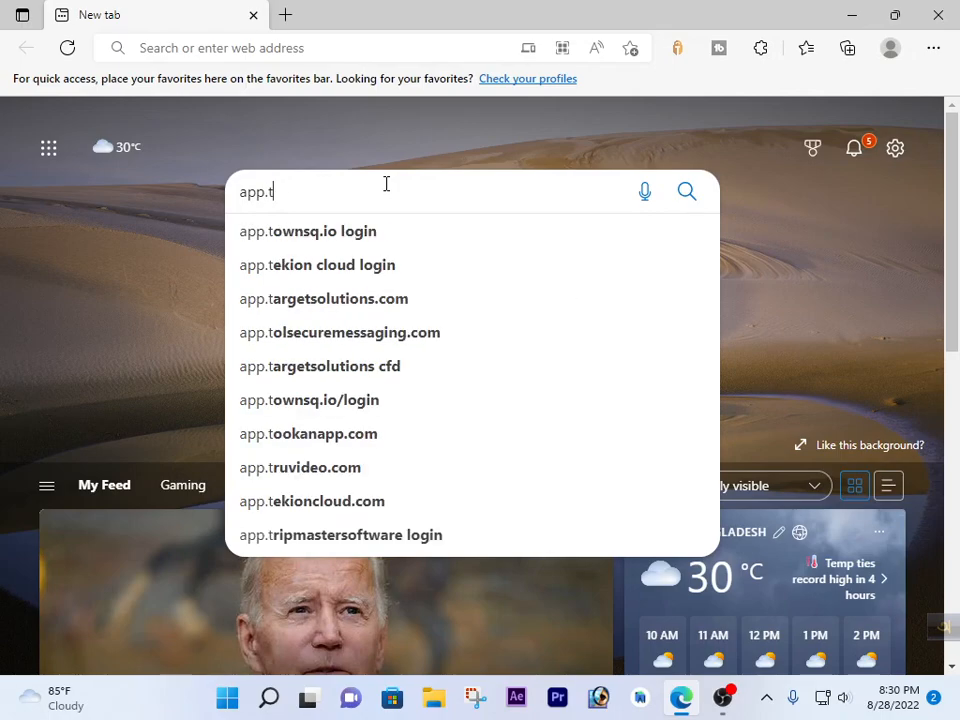
pyautogui.write('hunkablke')
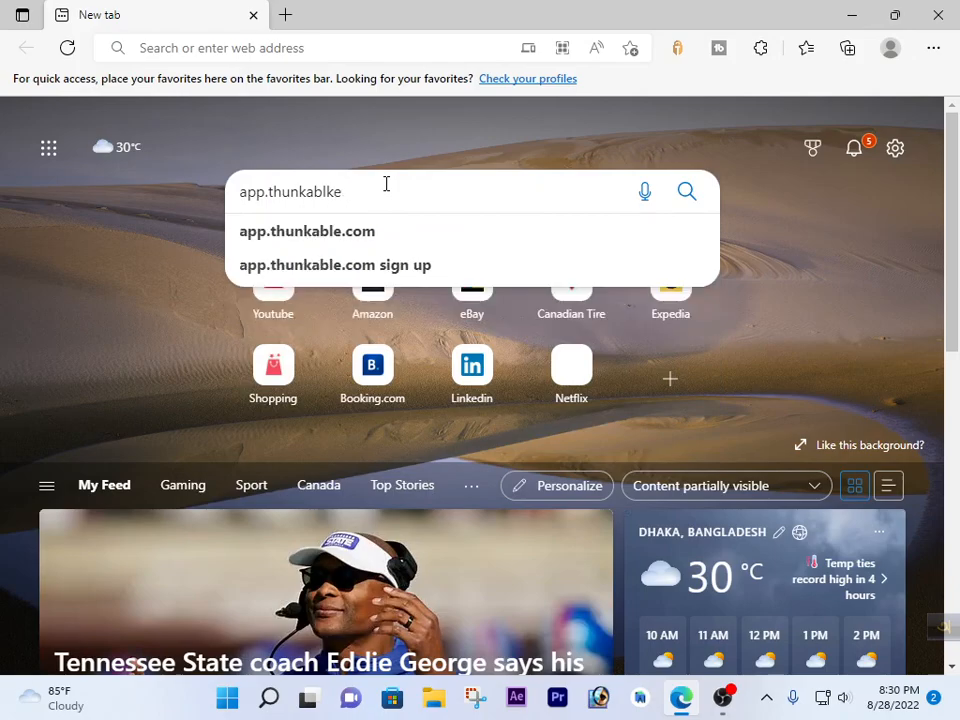
pyautogui.press('BackSpace')
pyautogui.press('BackSpace')
pyautogui.write('e')
pyautogui.press('Return')
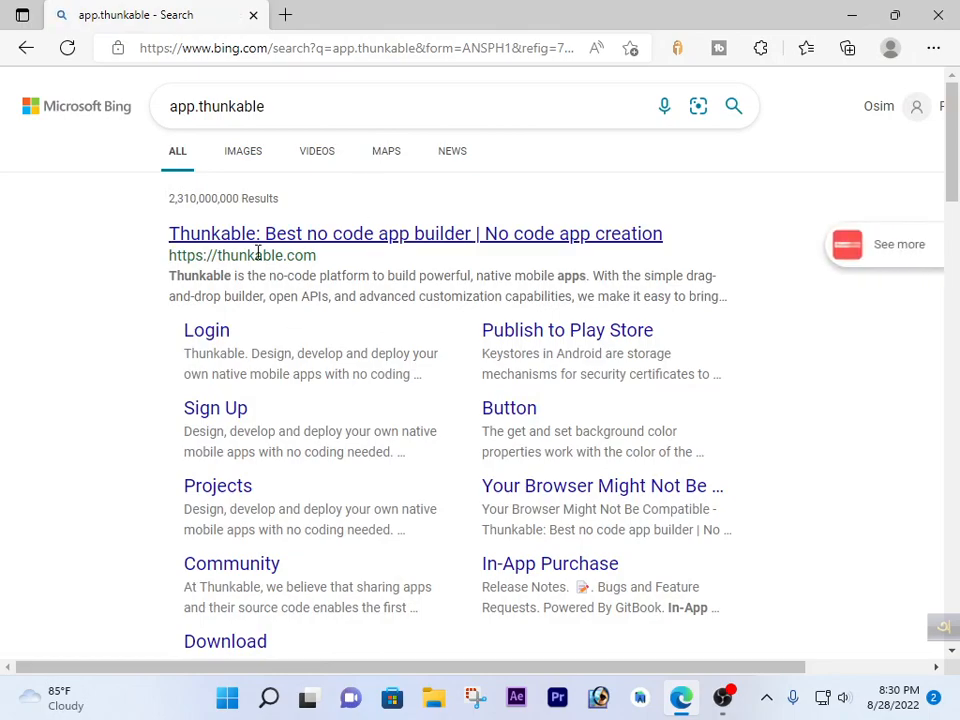
# Open the Thunkable site's sign-up page and sign up by email with the saved email address
pyautogui.click(284, 236)
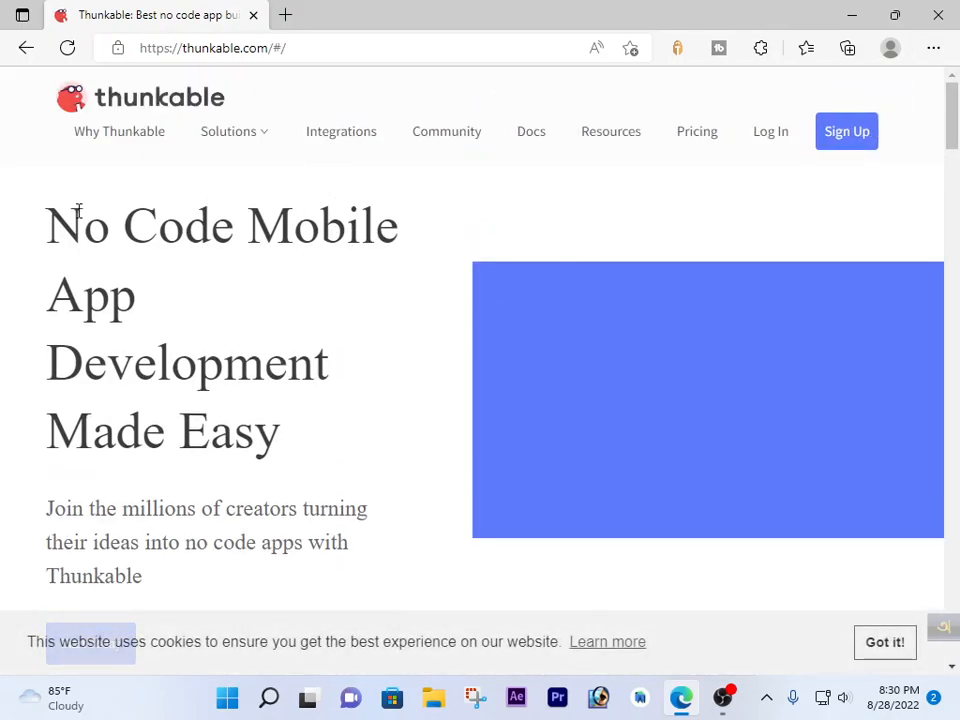
pyautogui.click(852, 134)
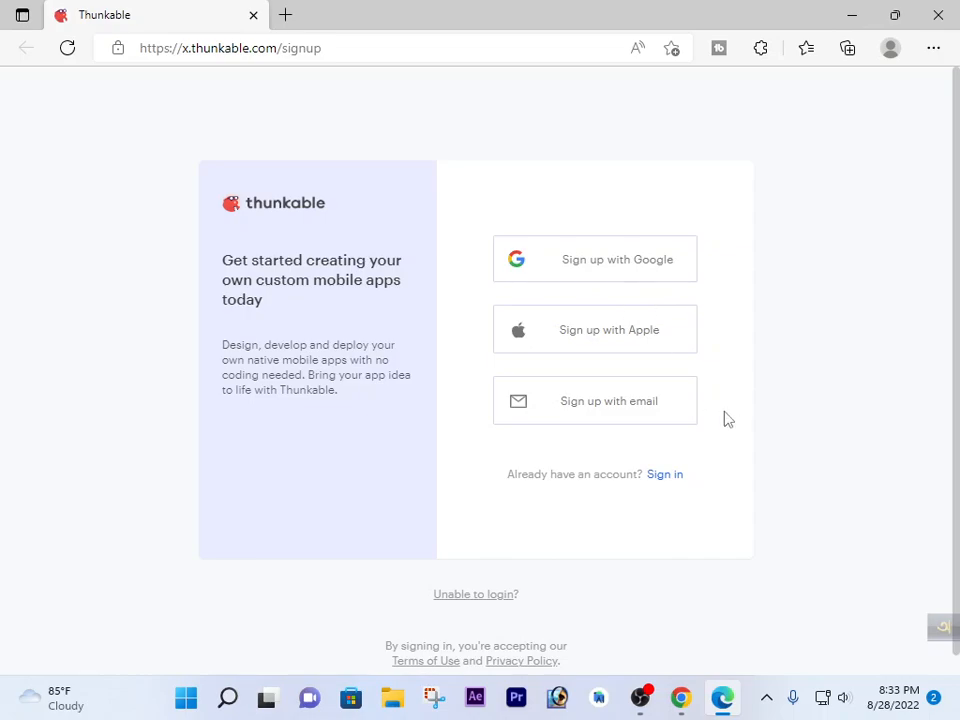
pyautogui.click(675, 412)
pyautogui.click(560, 420)
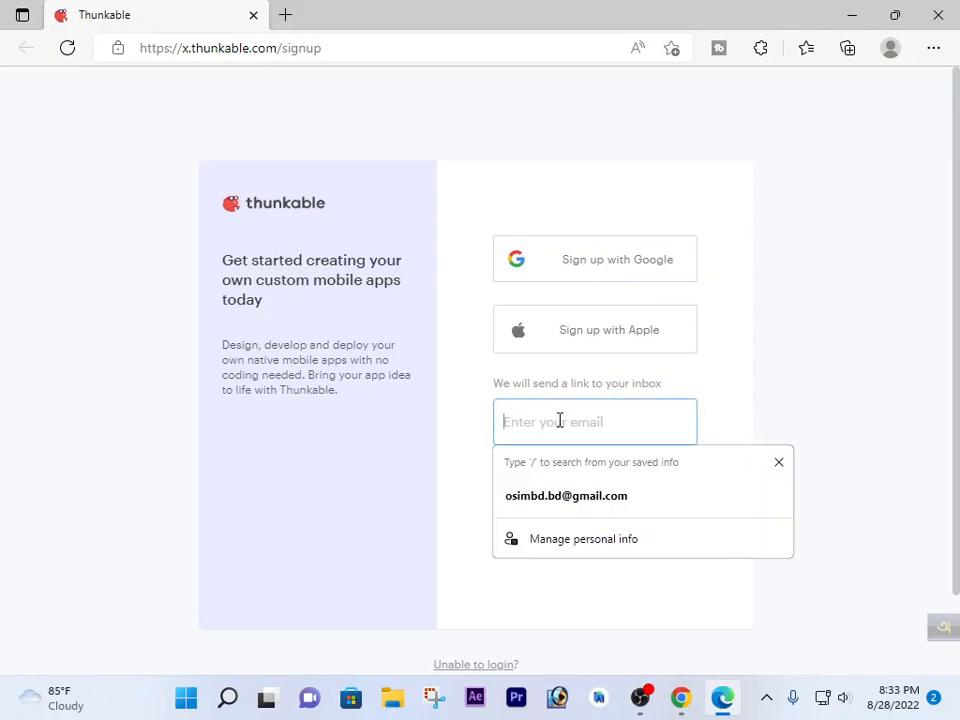
pyautogui.click(566, 493)
pyautogui.click(646, 481)
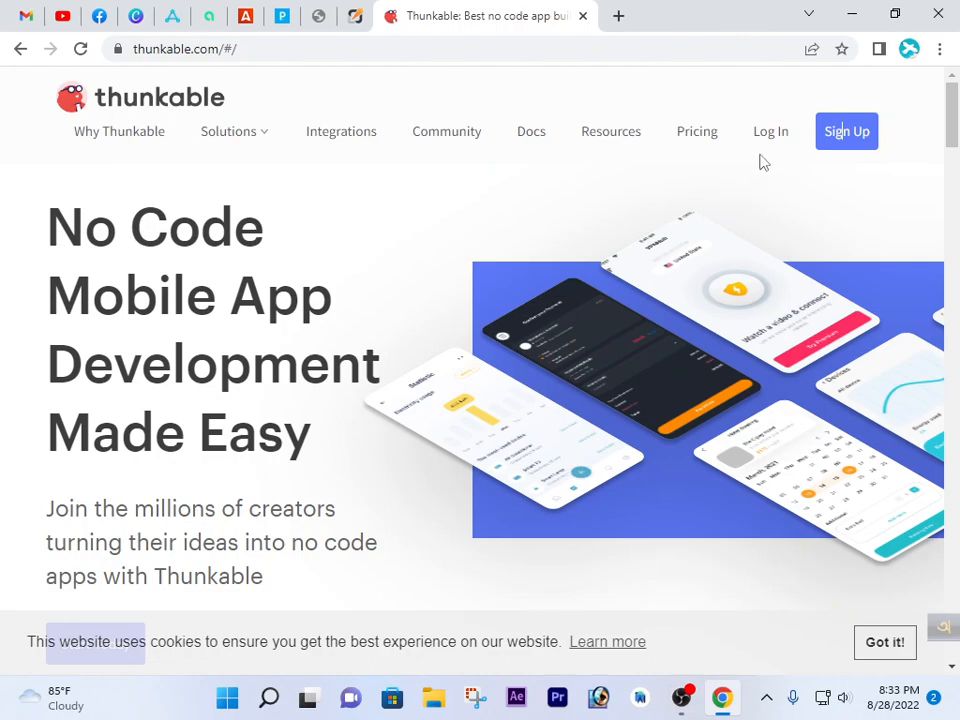
# Log in to Thunkable in Chrome and delete the existing "my apps" project
pyautogui.click(769, 140)
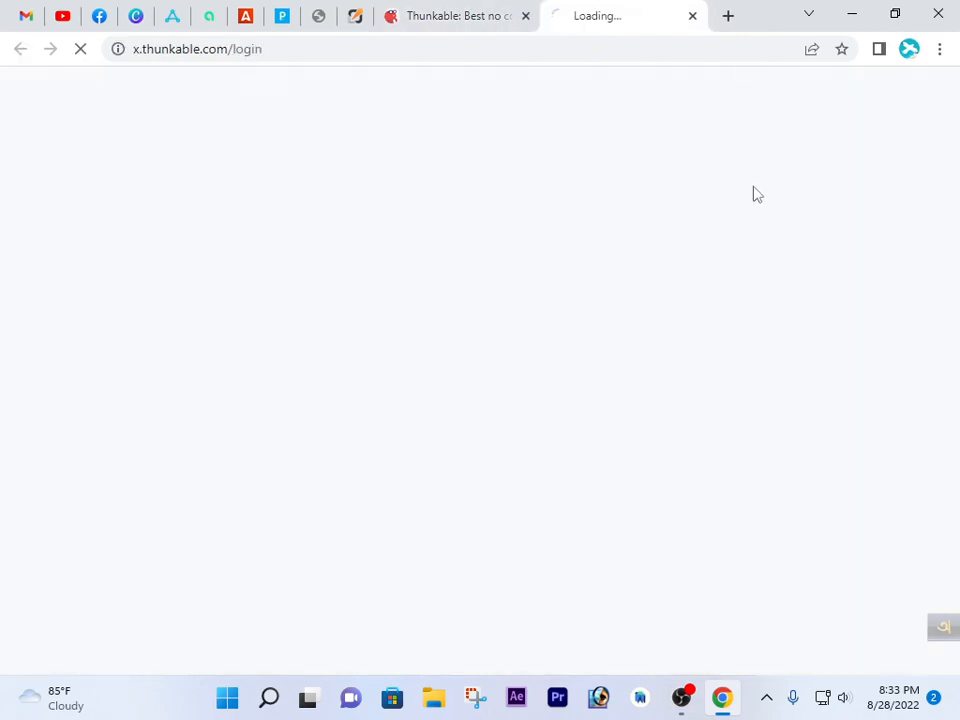
pyautogui.click(525, 15)
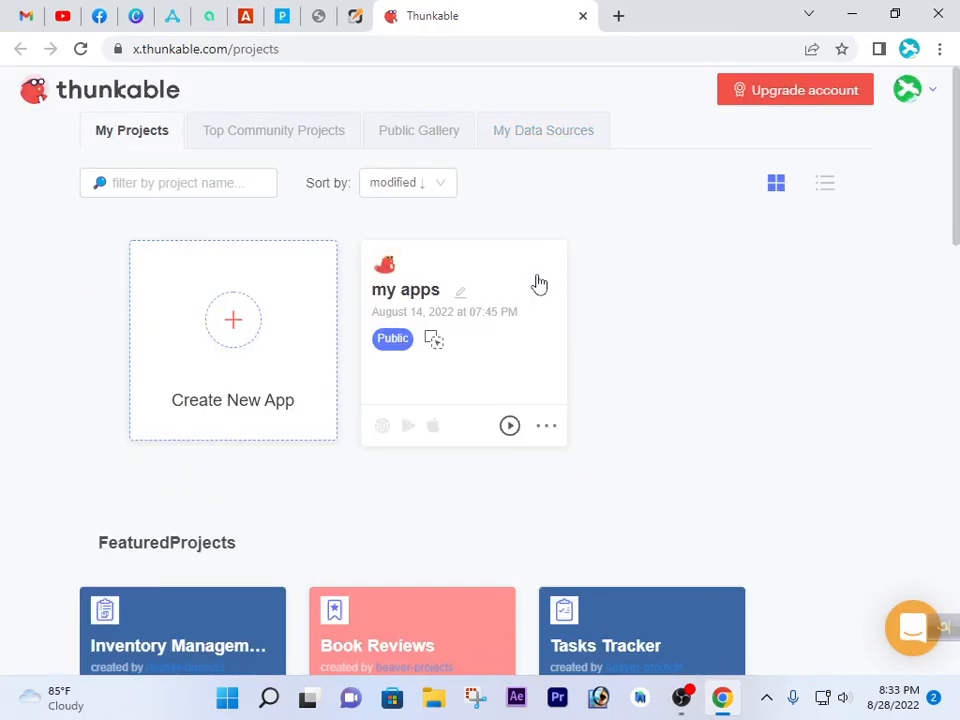
pyautogui.click(545, 424)
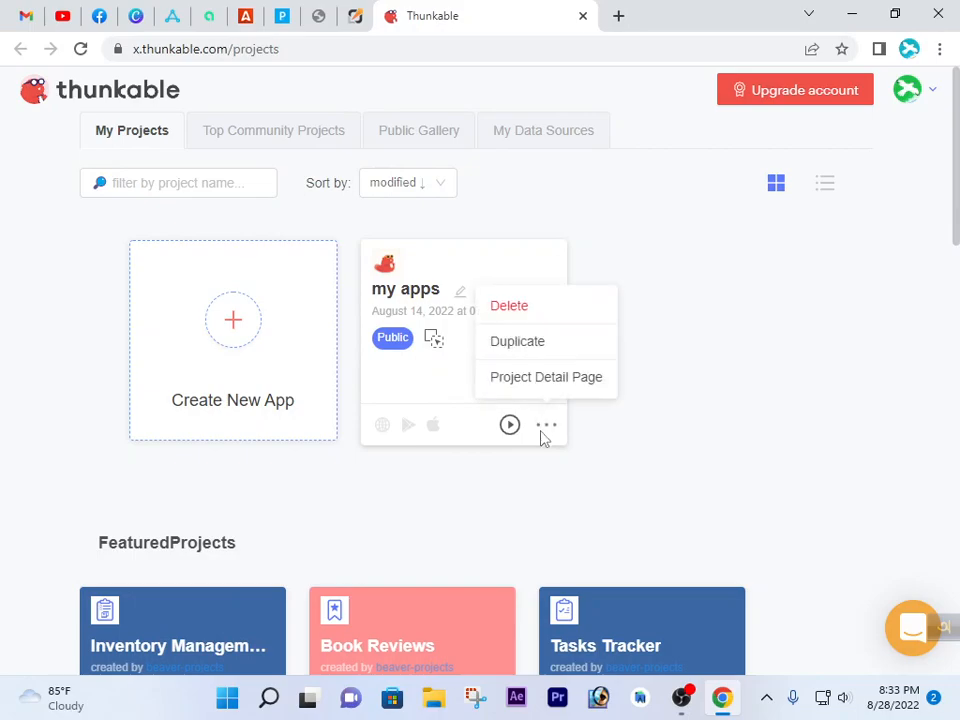
pyautogui.click(526, 318)
pyautogui.click(496, 372)
pyautogui.click(566, 428)
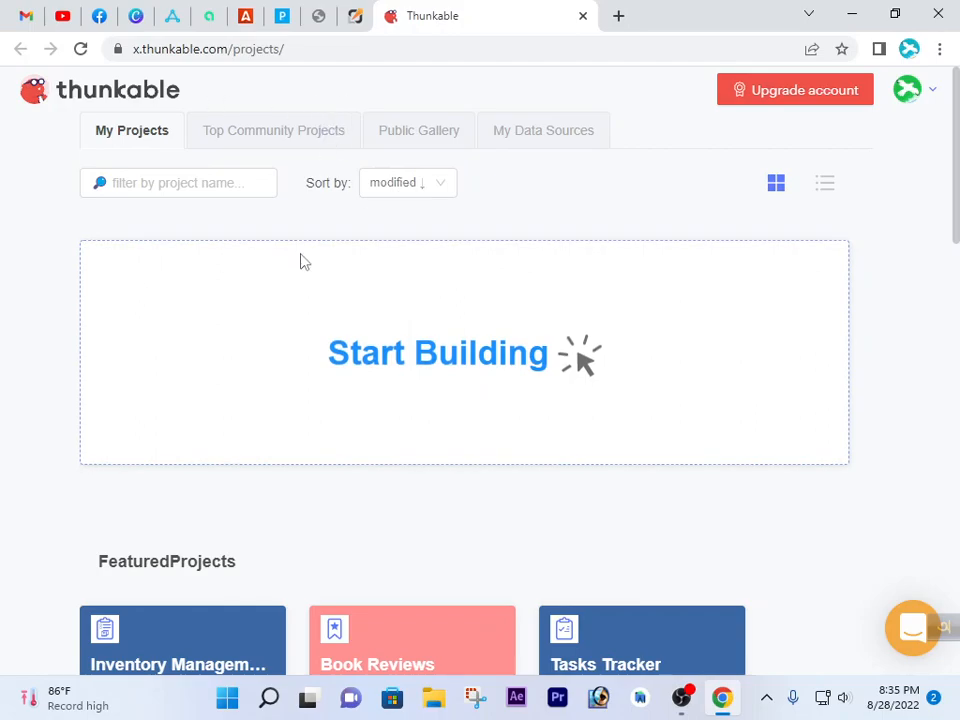
# Search Google for "puffin" in a new browser tab and look through the image results
pyautogui.click(618, 28)
pyautogui.click(491, 362)
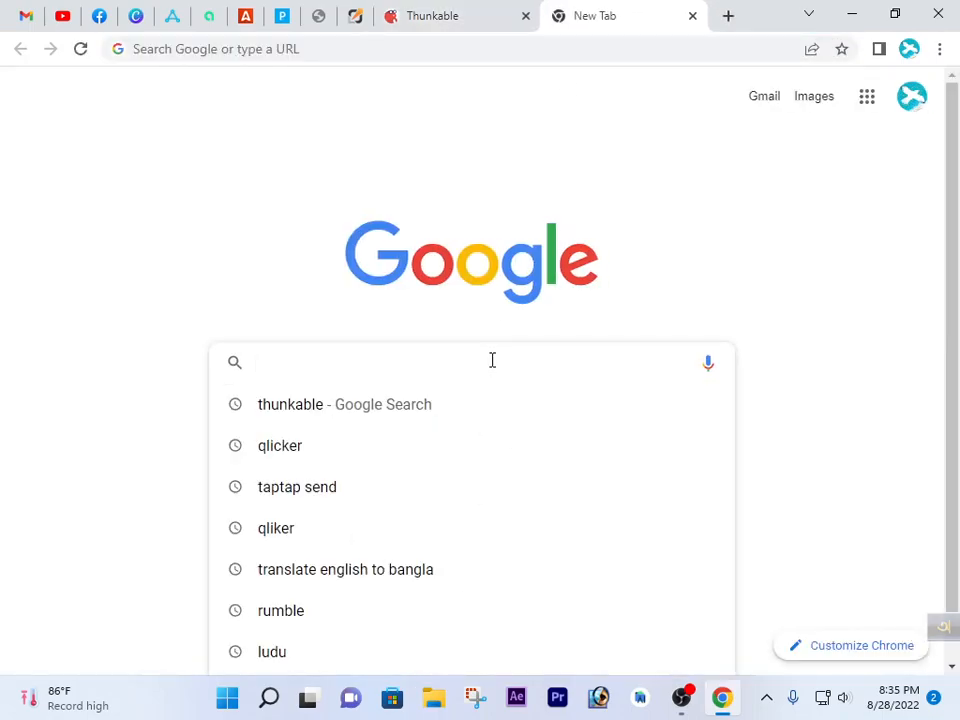
pyautogui.write('fuff')
pyautogui.press('BackSpace')
pyautogui.press('BackSpace')
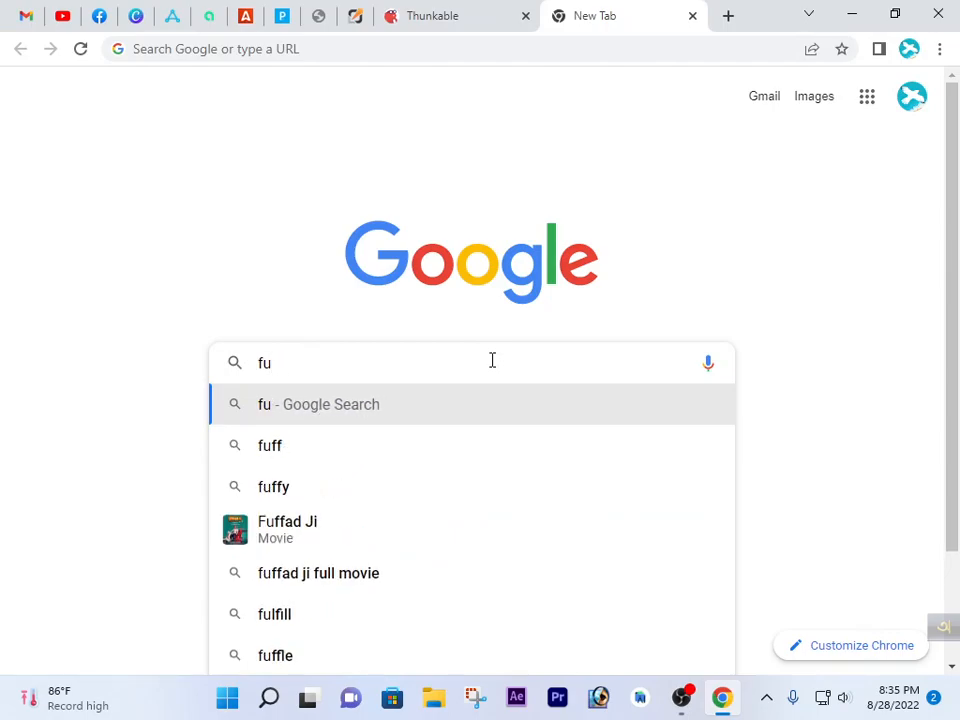
pyautogui.press('BackSpace')
pyautogui.press('BackSpace')
pyautogui.write('puffin')
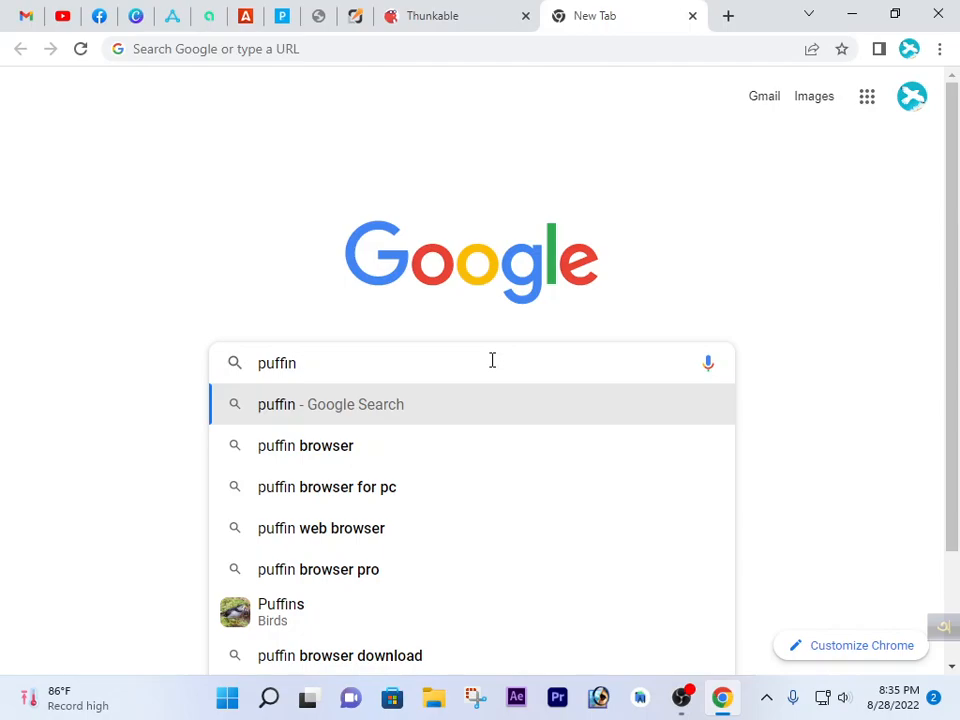
pyautogui.press('Return')
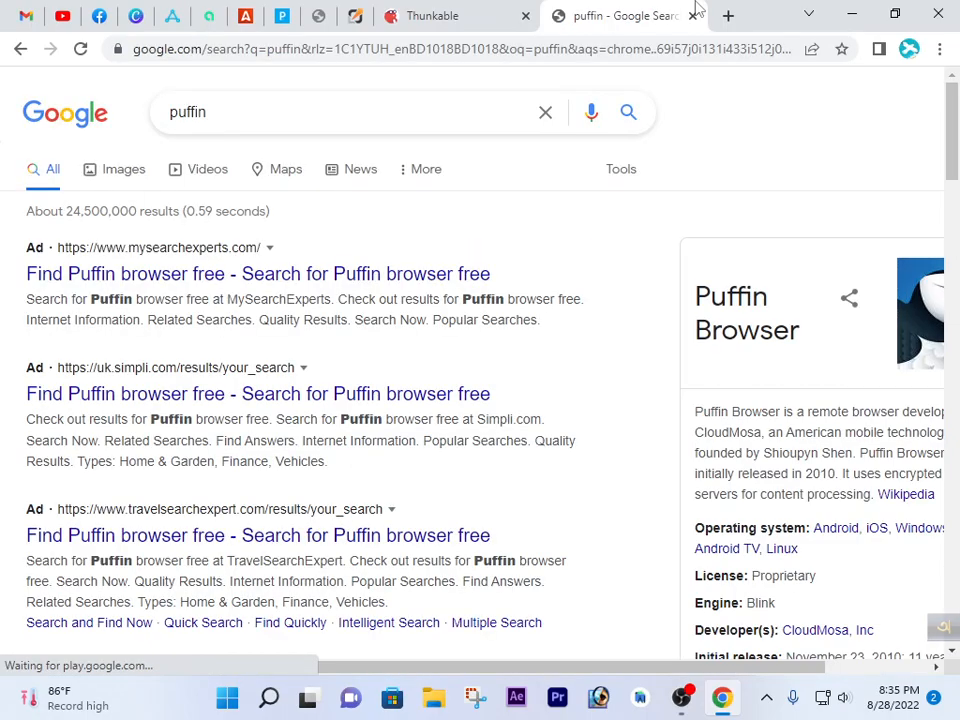
pyautogui.click(120, 173)
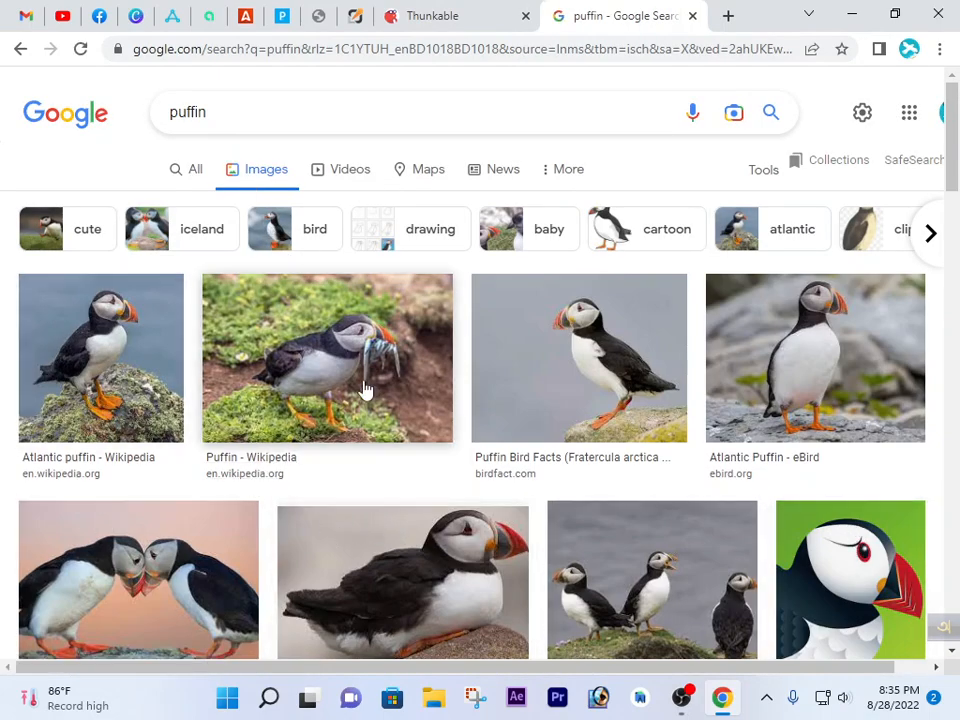
pyautogui.scroll(-2, 620, 418)
pyautogui.scroll(-1, 620, 418)
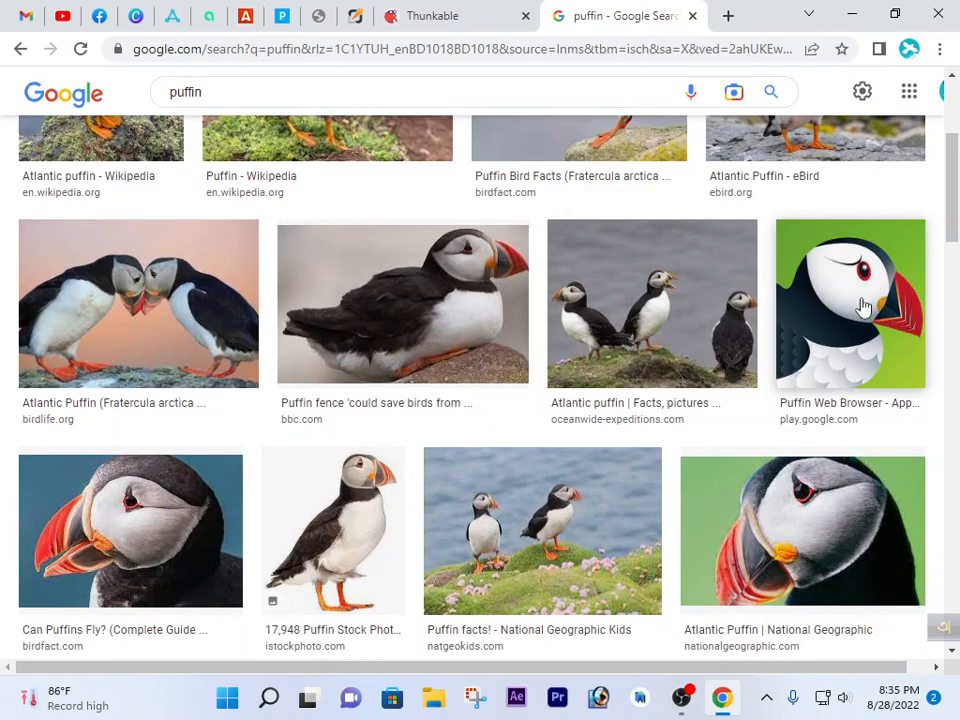
pyautogui.scroll(3, 880, 290)
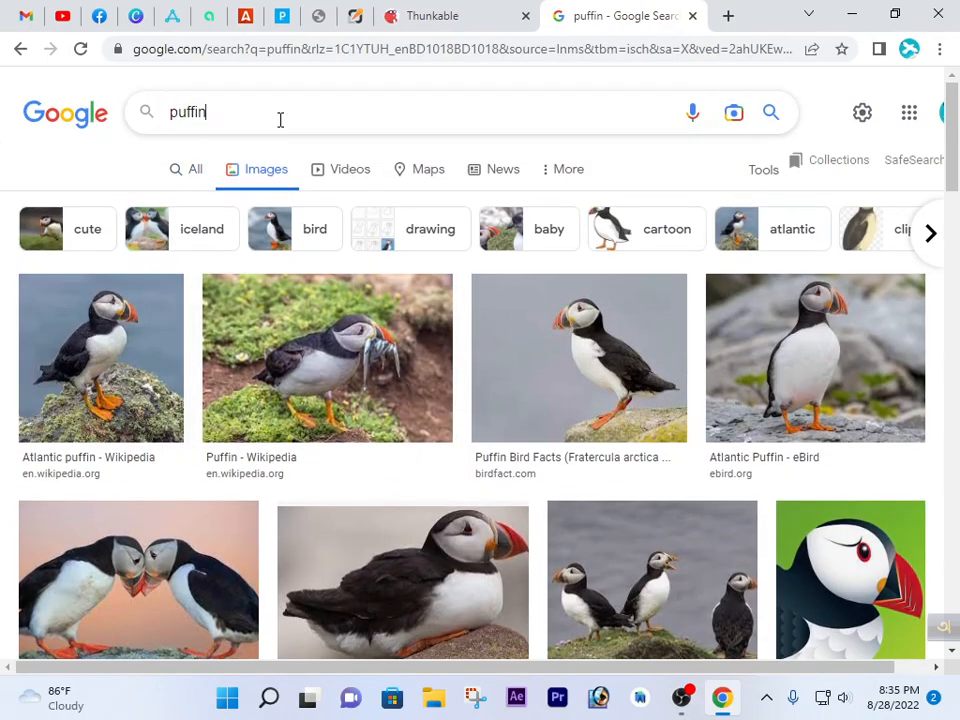
# Refine the image search to "puffin browser" and look through the results
pyautogui.click(280, 119)
pyautogui.write('bro')
pyautogui.press('BackSpace')
pyautogui.write('rowser')
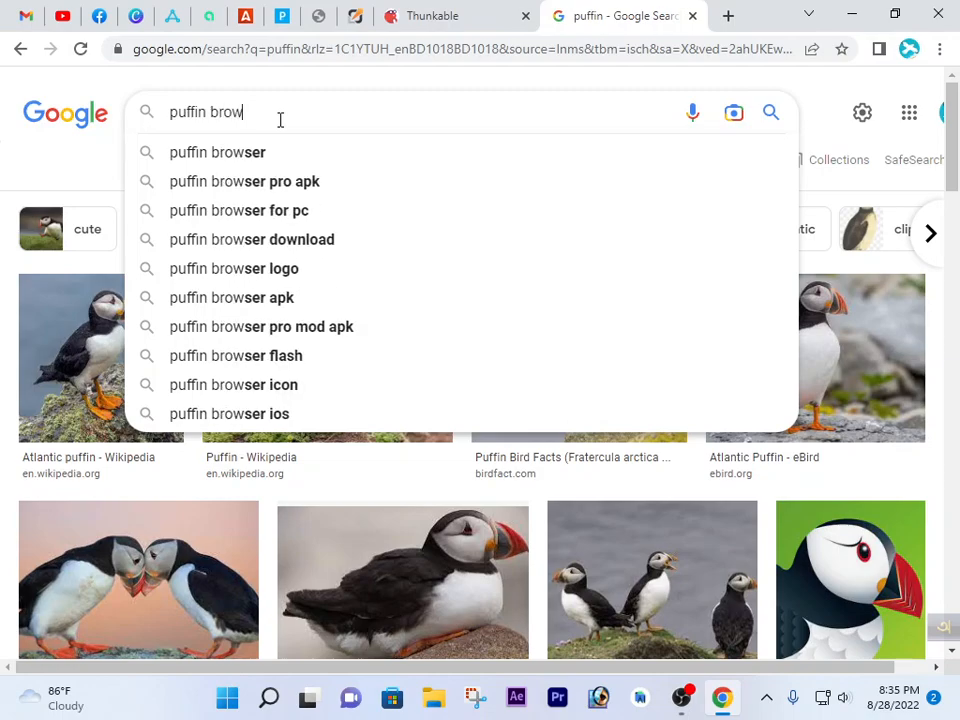
pyautogui.press('Return')
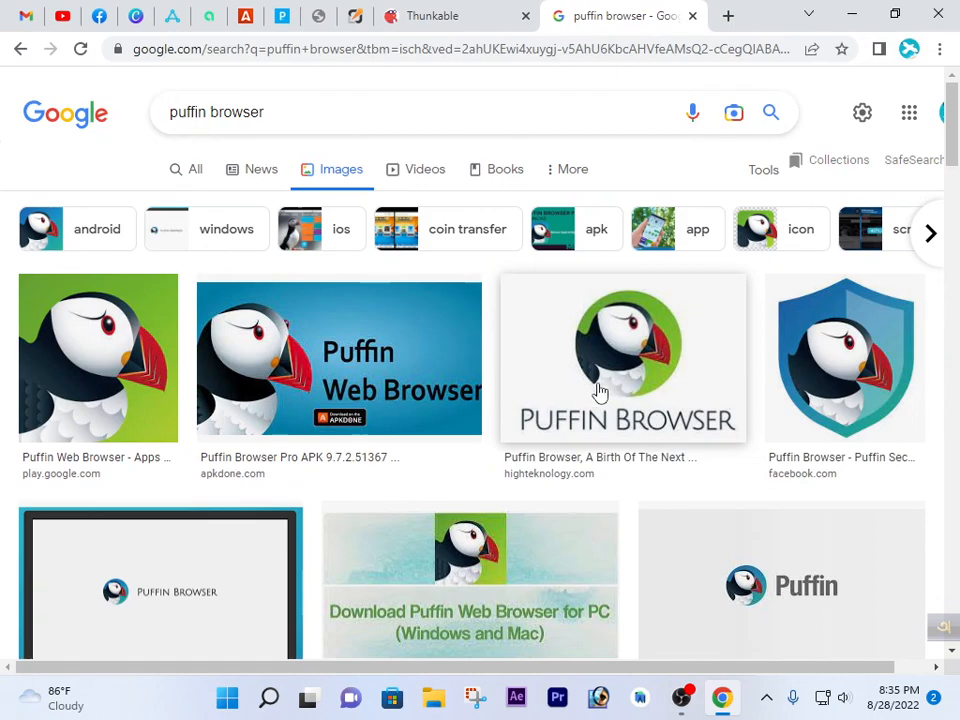
pyautogui.scroll(-2, 602, 392)
pyautogui.scroll(-5, 687, 282)
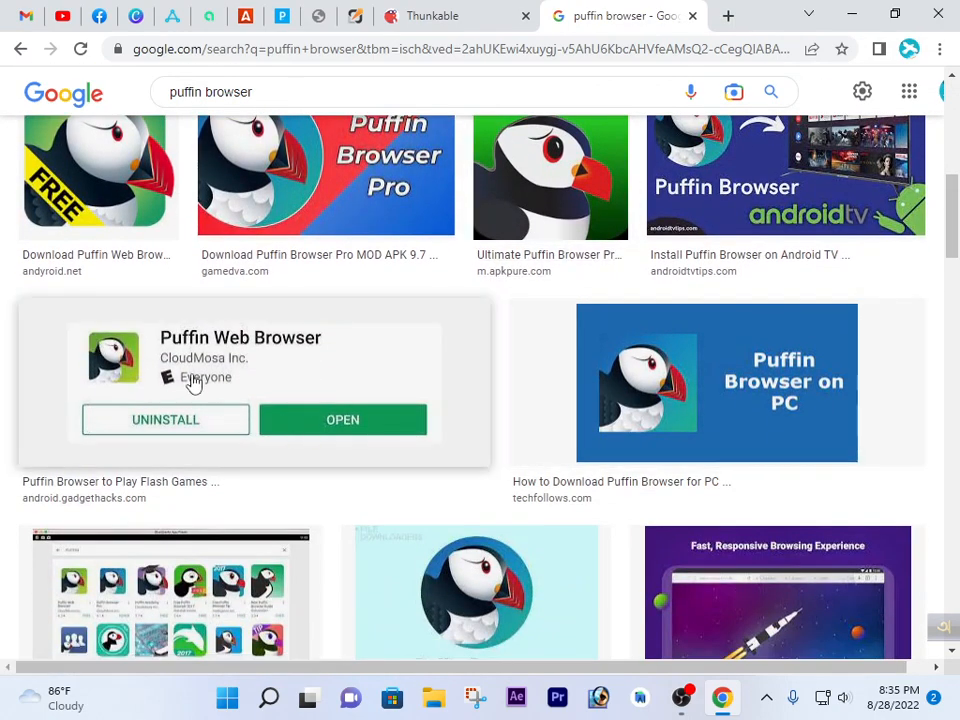
# View the Gadget Hacks page behind the Puffin Web Browser install image, closing it and the image search when done
pyautogui.click(268, 364)
pyautogui.click(660, 270)
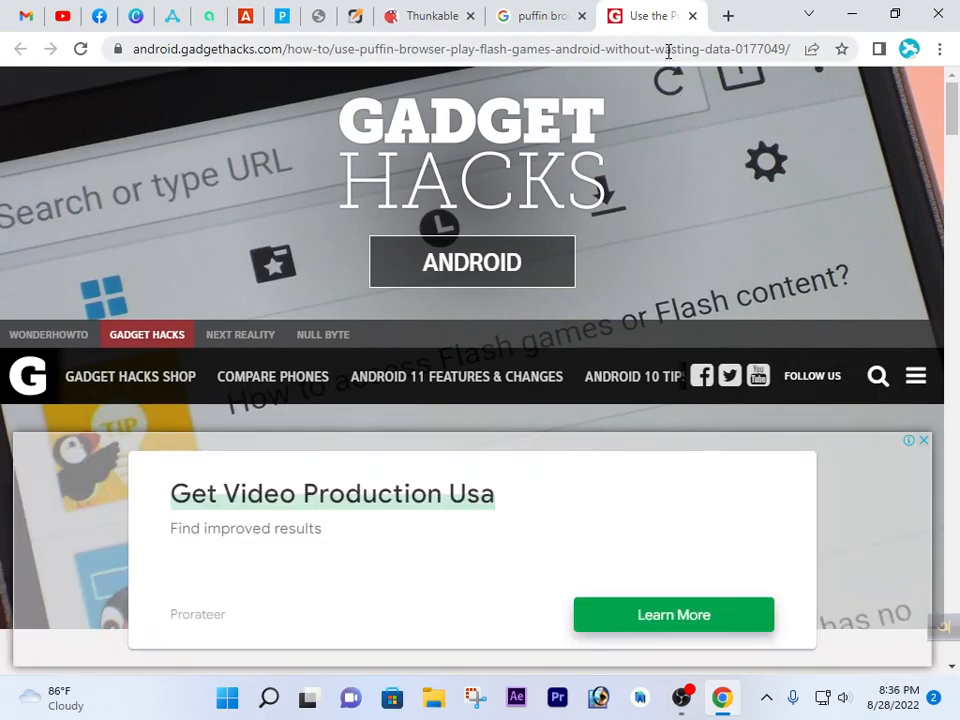
pyautogui.click(692, 15)
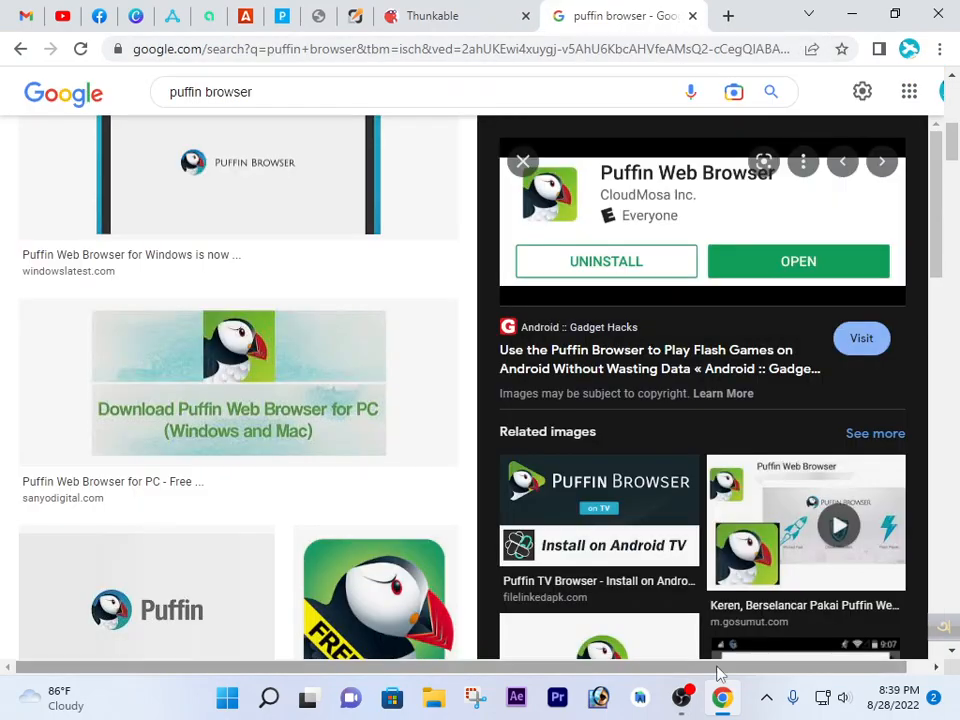
pyautogui.click(692, 16)
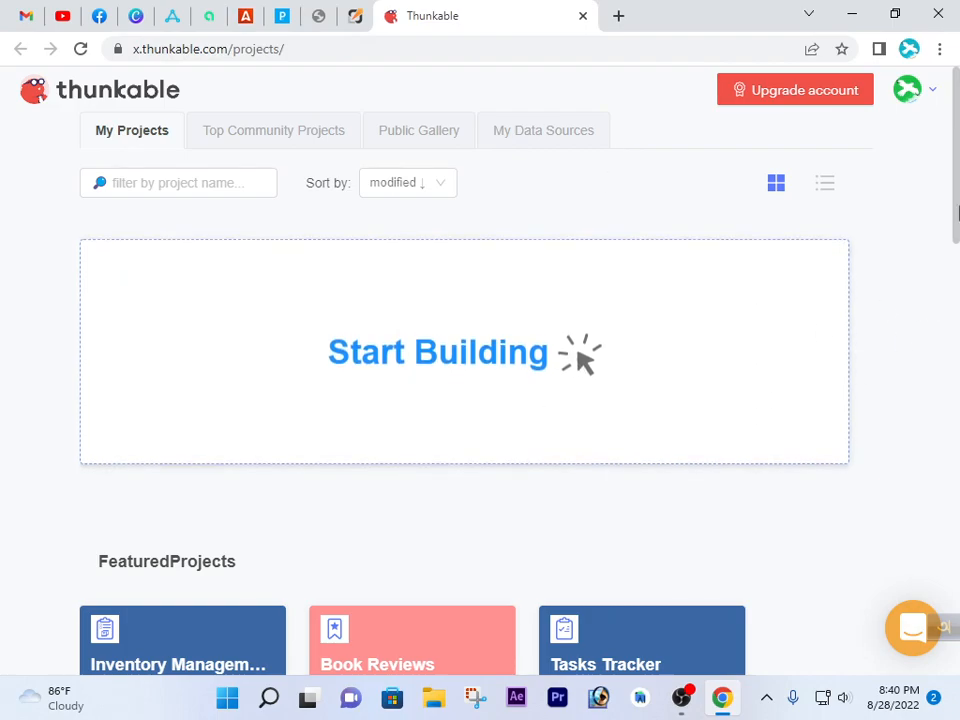
pyautogui.click(825, 190)
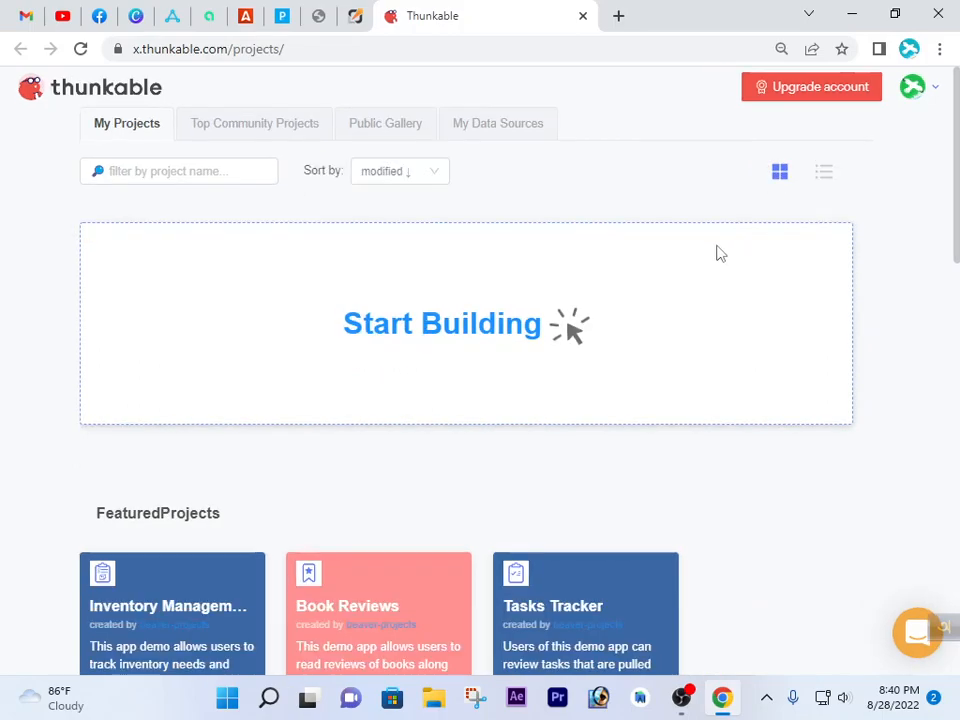
pyautogui.hotkey('ctrl', '+')
pyautogui.hotkey('ctrl', '-')
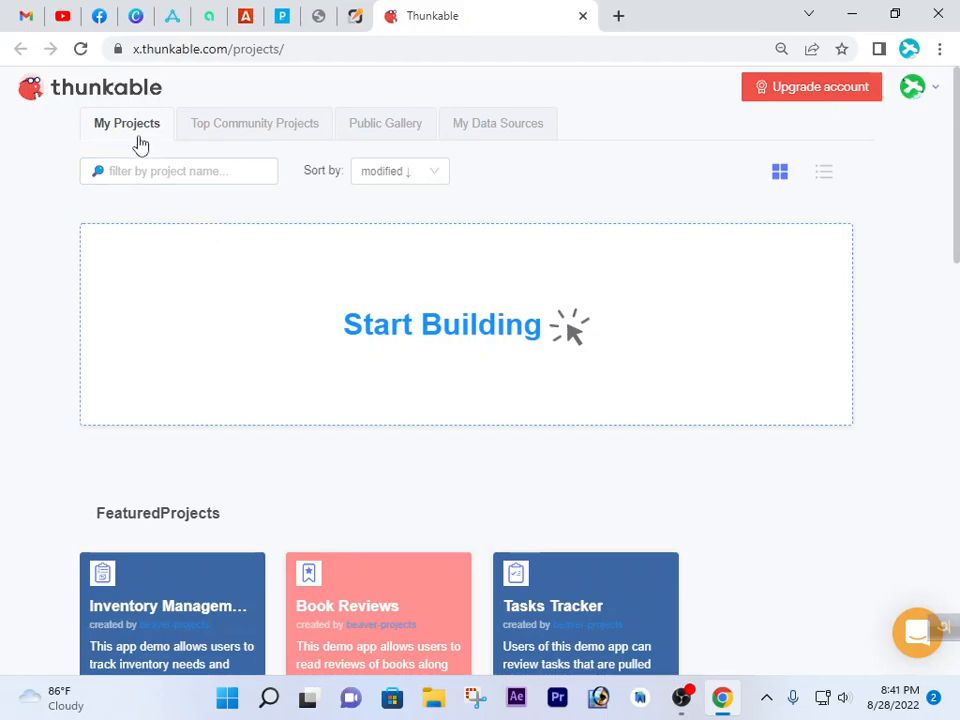
# Reload the Thunkable projects page and start a new project named "first earning"
pyautogui.click(80, 48)
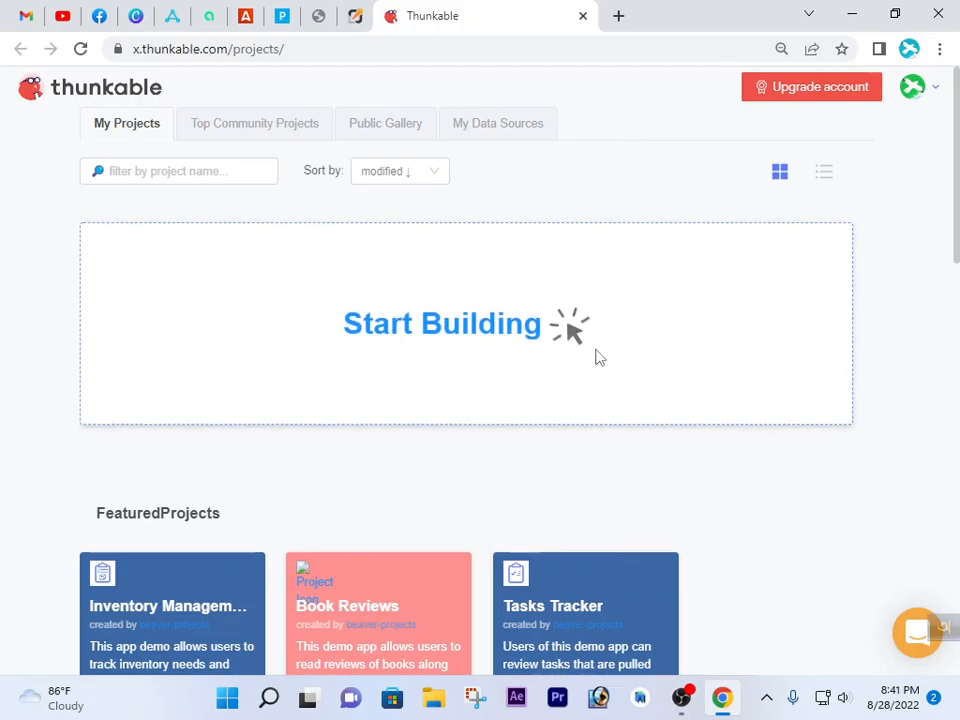
pyautogui.click(576, 341)
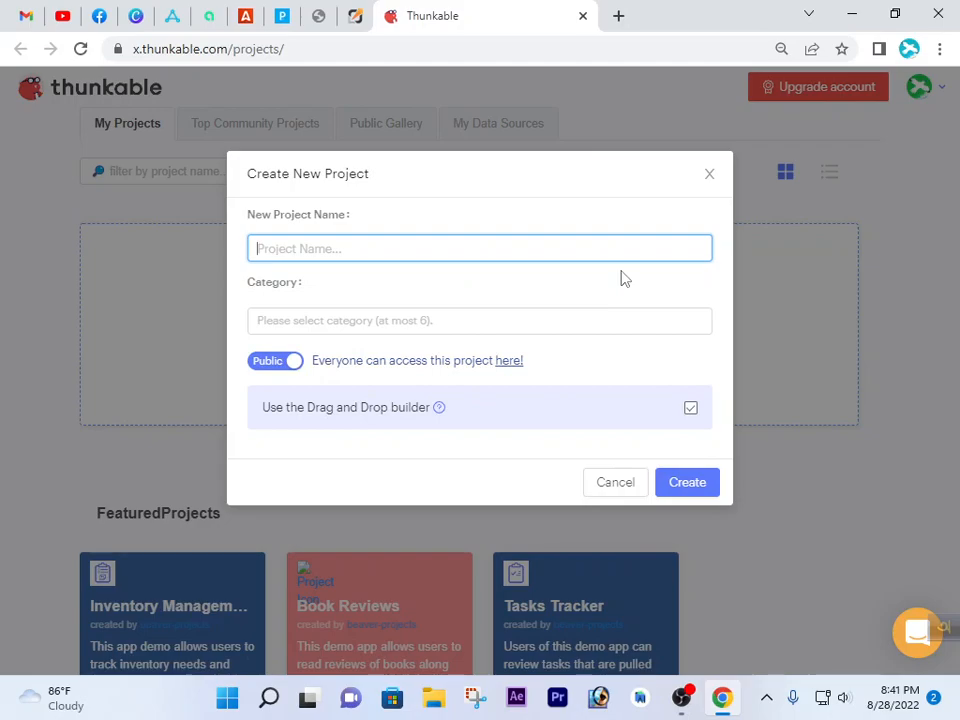
pyautogui.write('c')
pyautogui.press('BackSpace')
pyautogui.write('first earning')
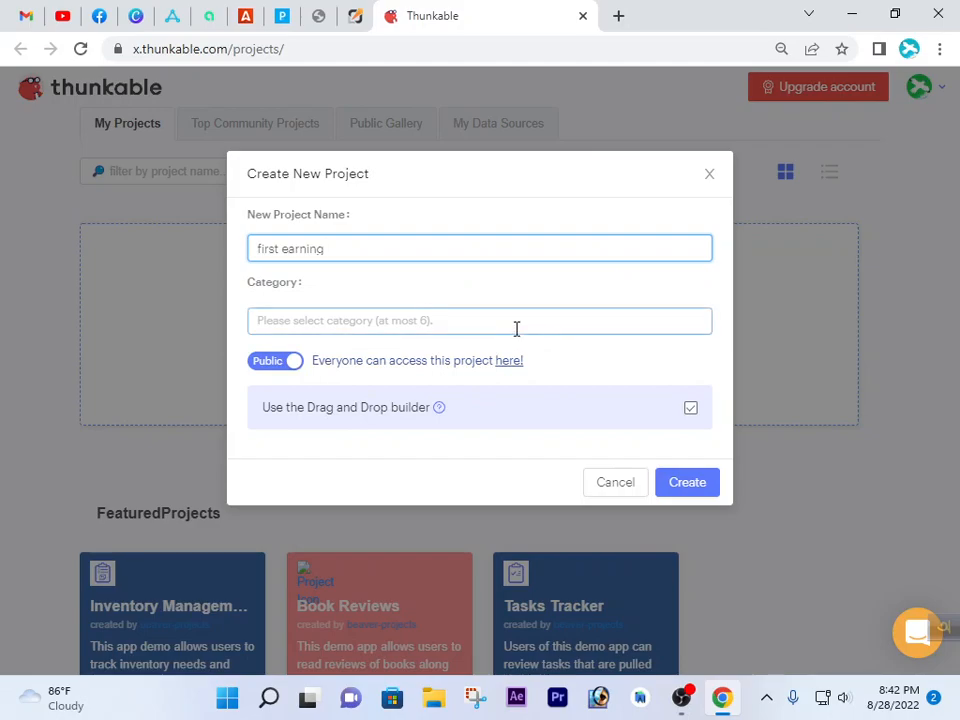
# Assign the Finance and Developer Tools categories to the new project
pyautogui.click(512, 326)
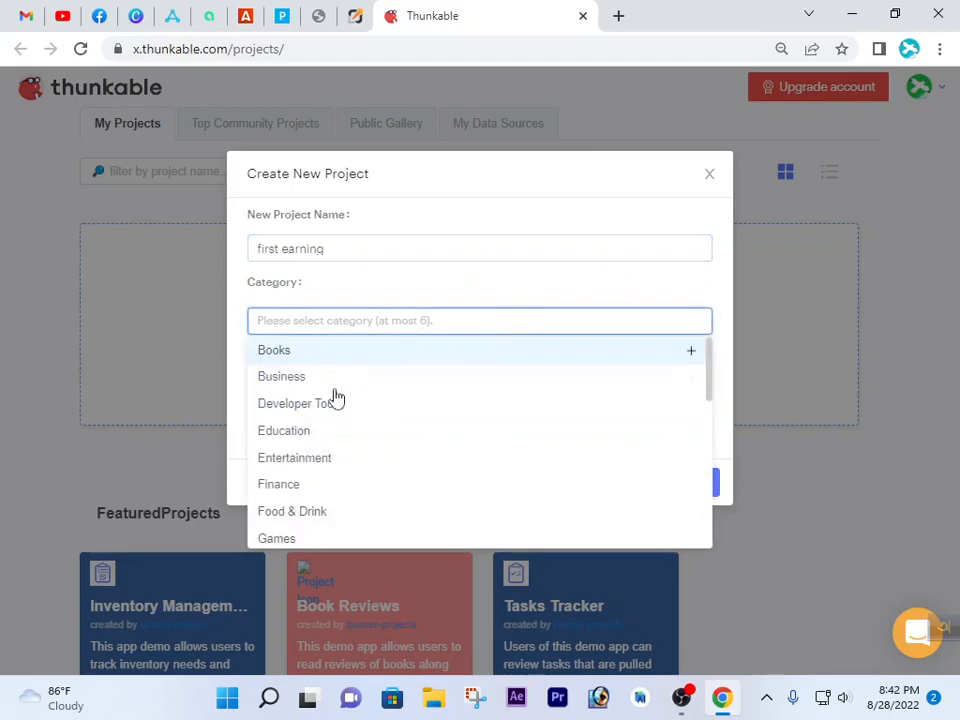
pyautogui.scroll(-2, 386, 398)
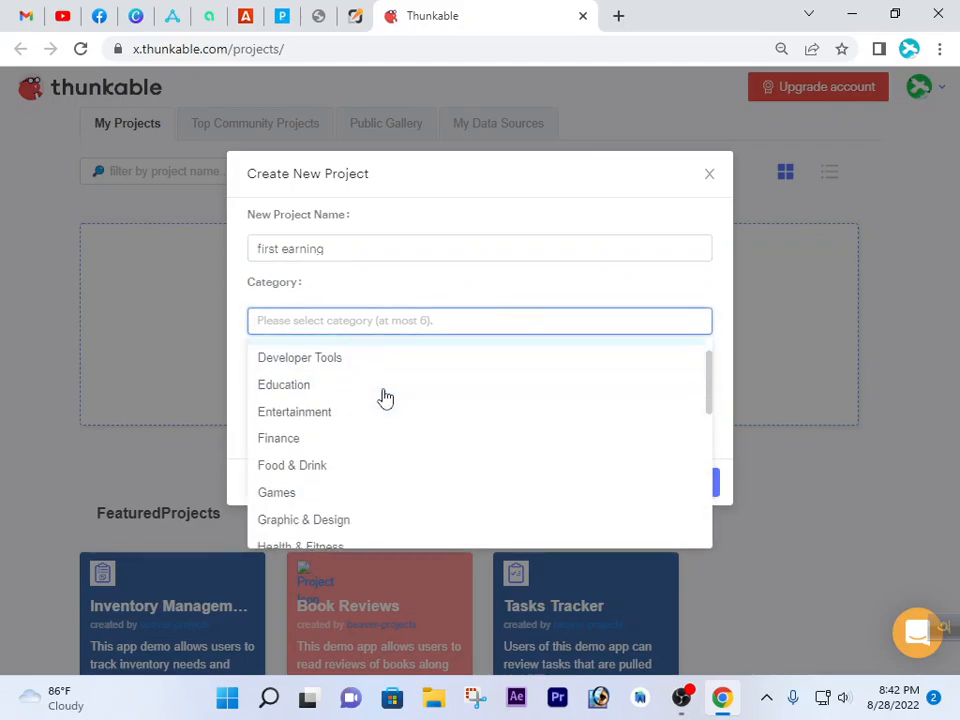
pyautogui.click(349, 391)
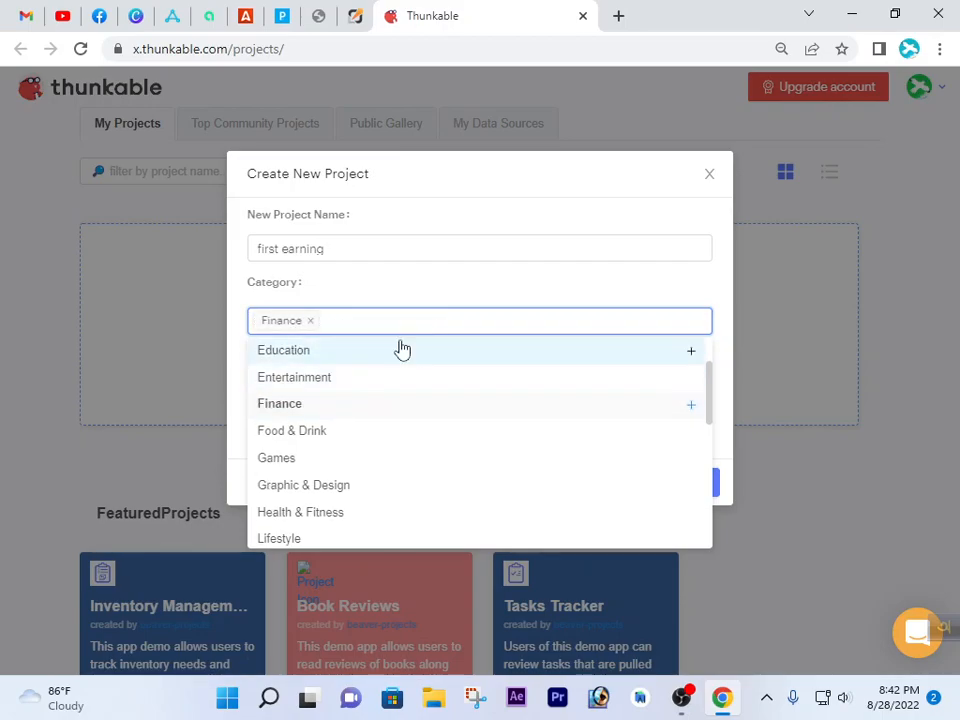
pyautogui.scroll(-1, 332, 440)
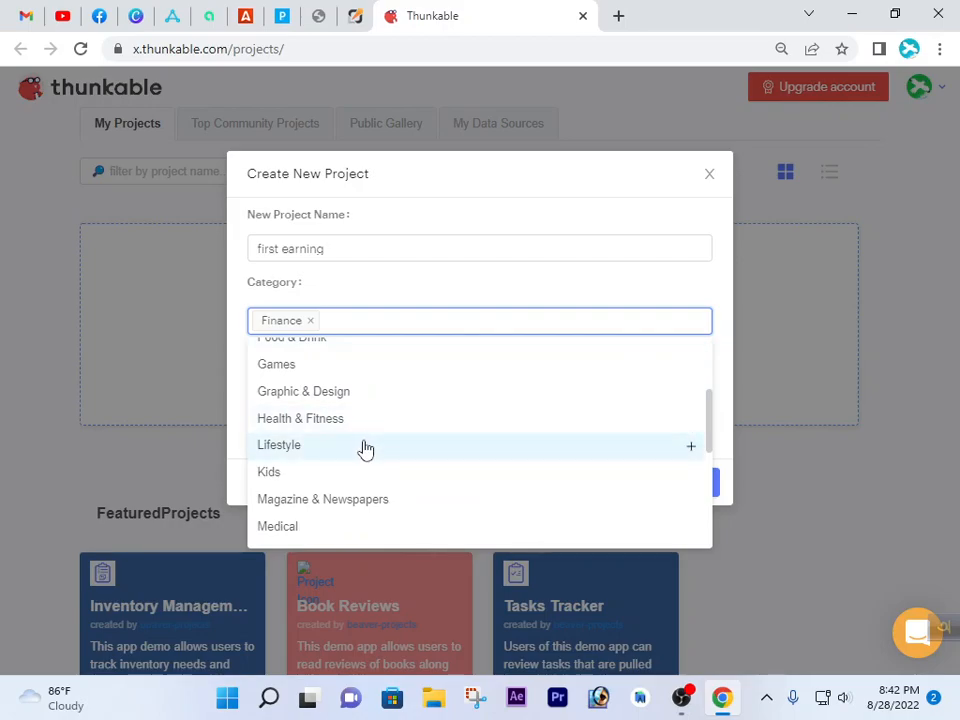
pyautogui.scroll(-1, 365, 450)
pyautogui.scroll(-2, 370, 448)
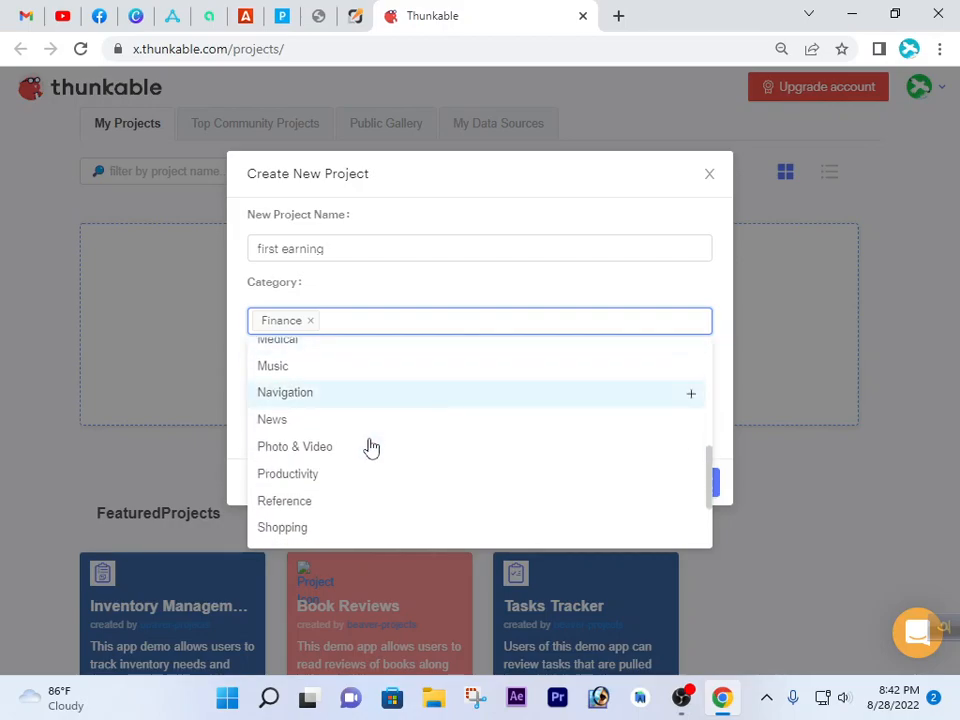
pyautogui.scroll(-1, 372, 447)
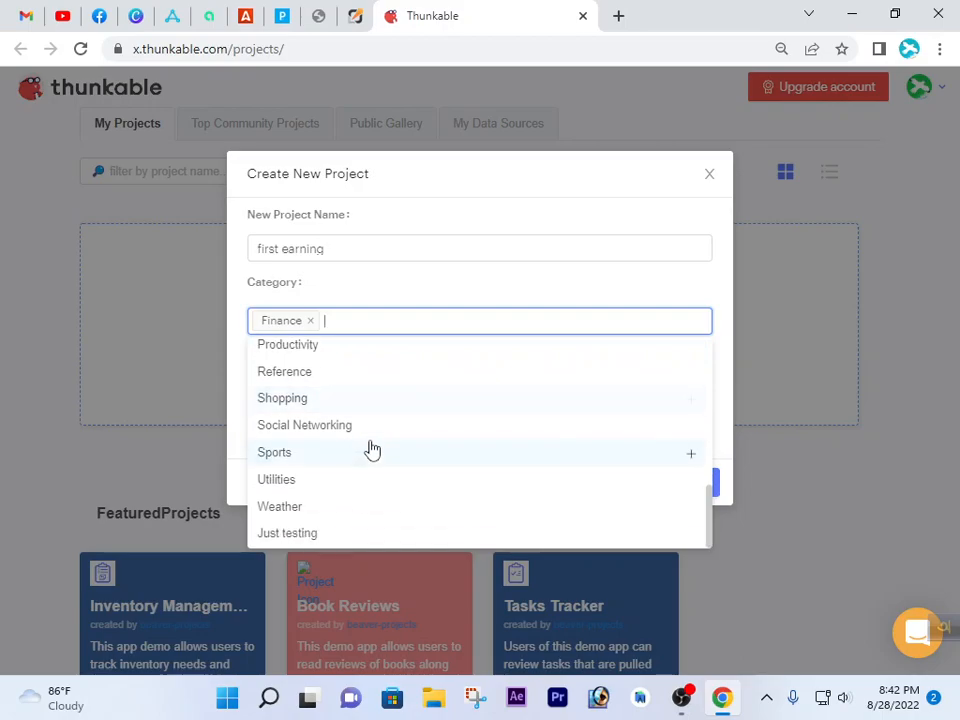
pyautogui.scroll(4, 372, 448)
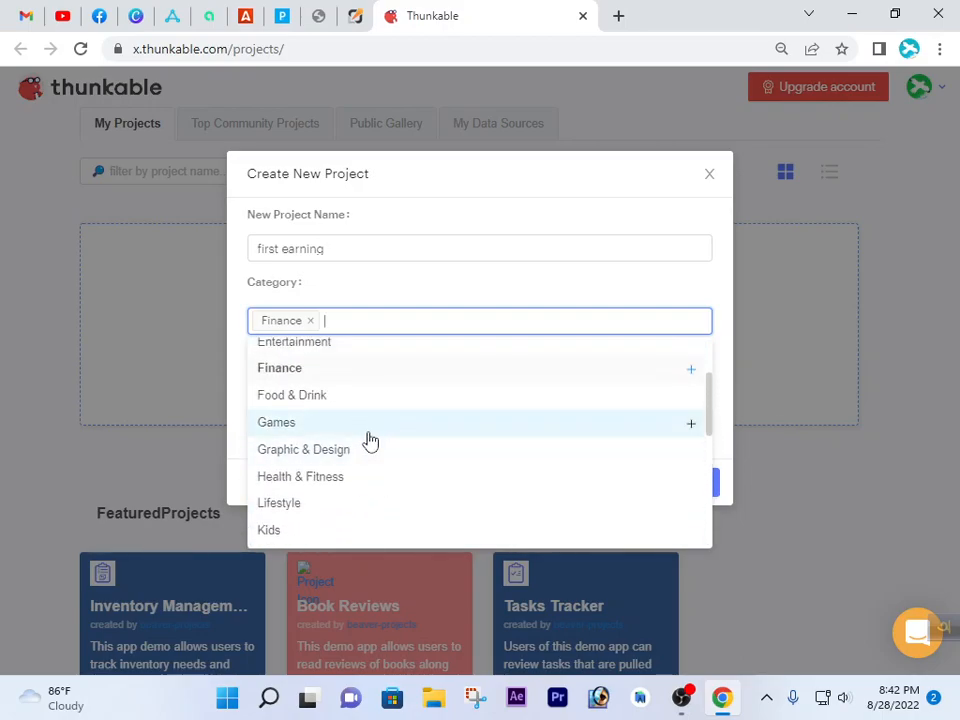
pyautogui.scroll(2, 388, 388)
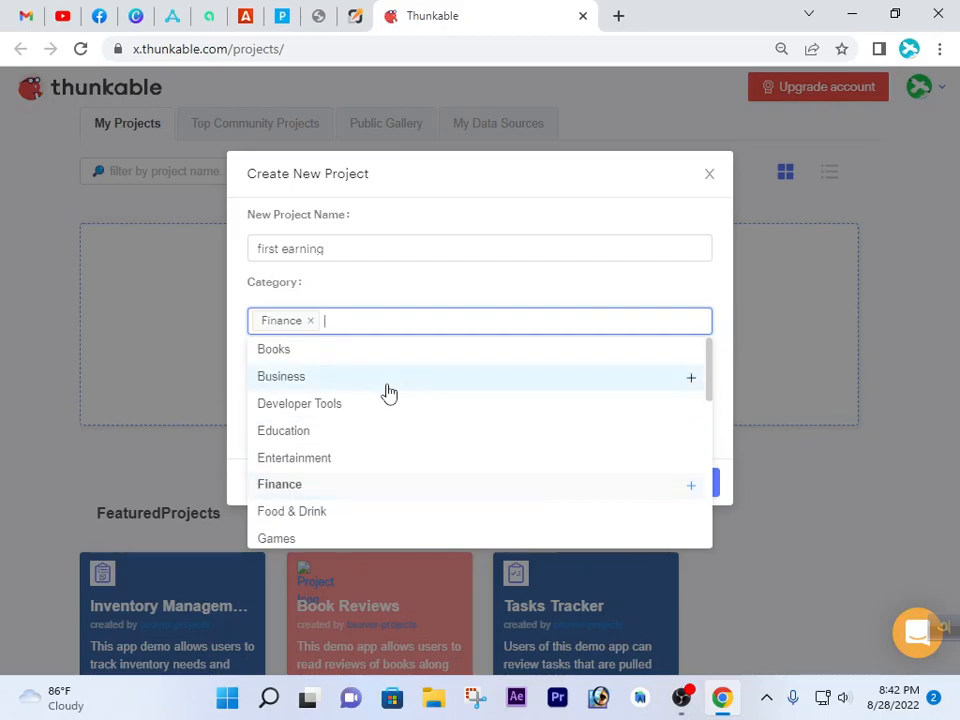
pyautogui.click(360, 408)
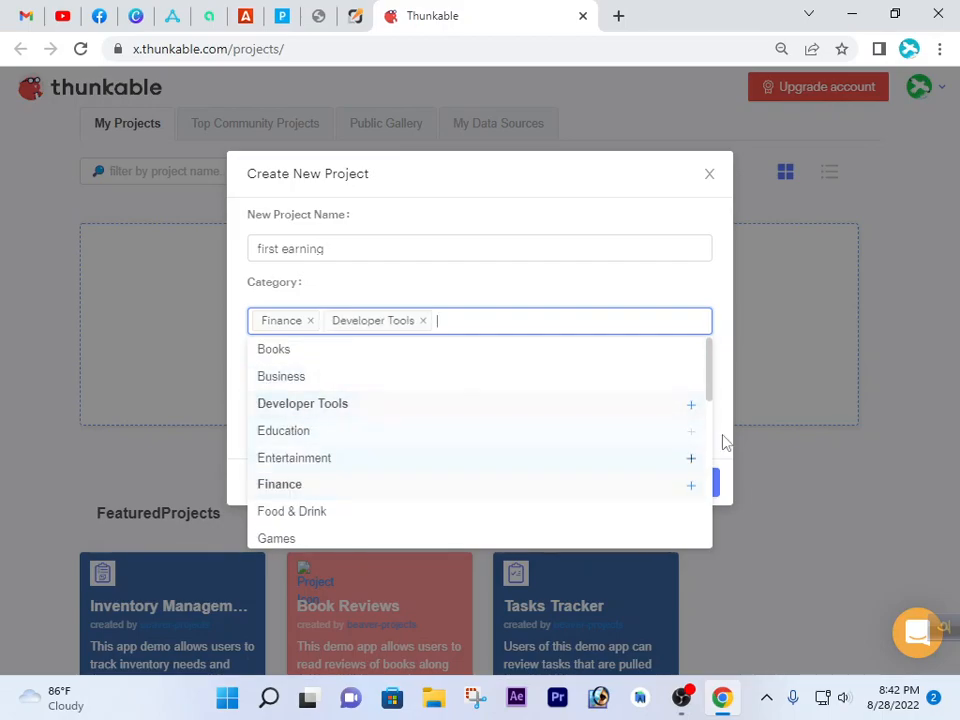
# Finish choosing categories and create the public "first earning" project with the Drag and Drop builder
pyautogui.click(793, 377)
pyautogui.click(436, 326)
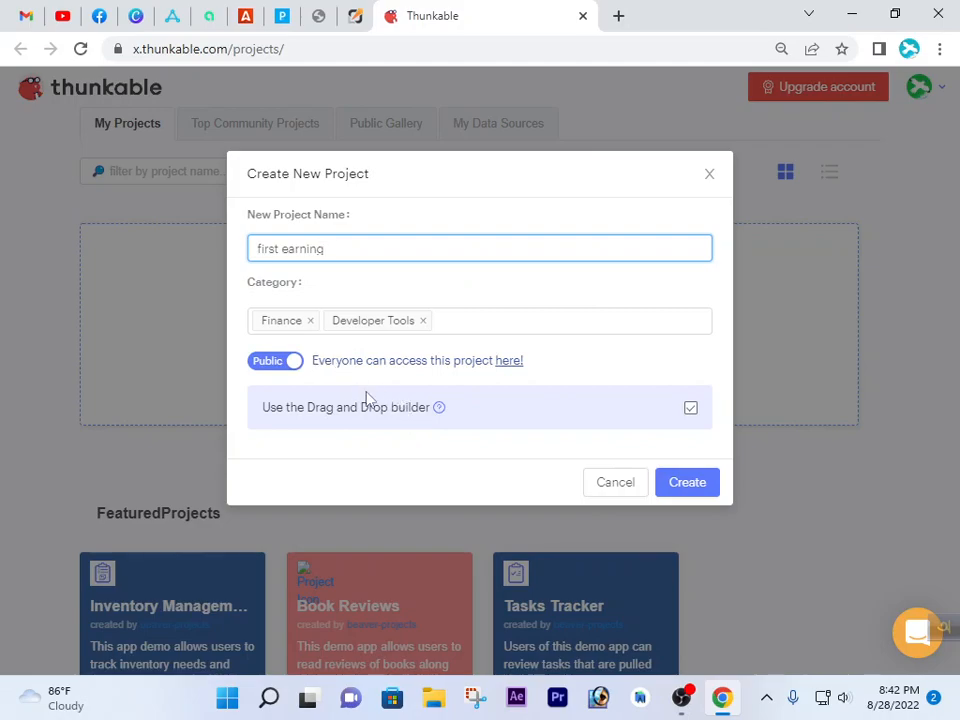
pyautogui.click(690, 485)
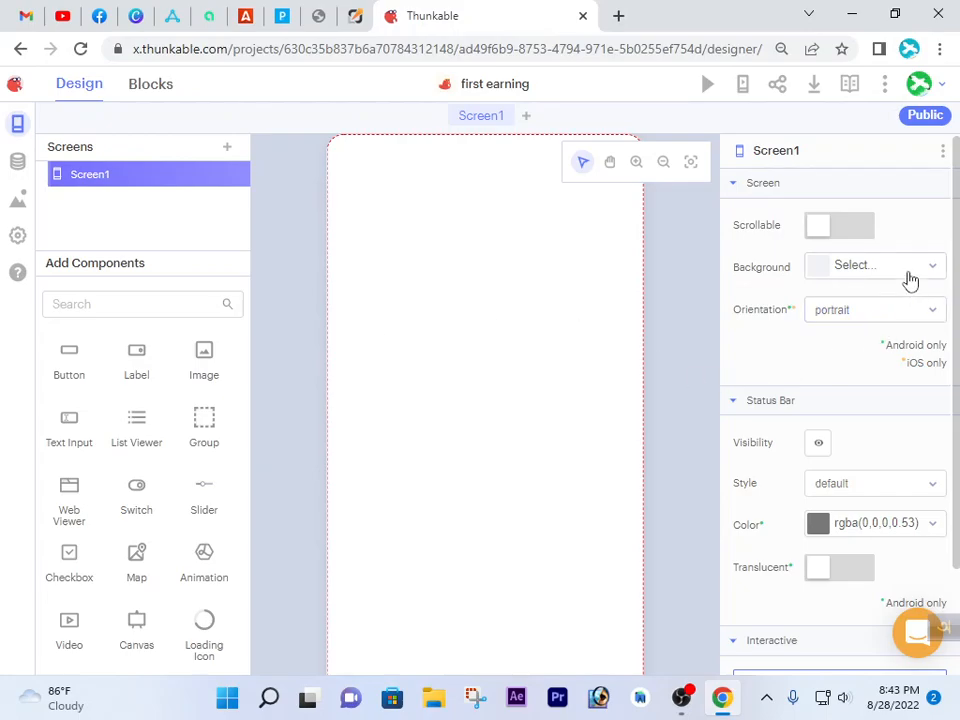
# Set Screen1's background fill to a turquoise with RGB 89, 219, 196 at 100 opacity
pyautogui.click(907, 274)
pyautogui.click(907, 390)
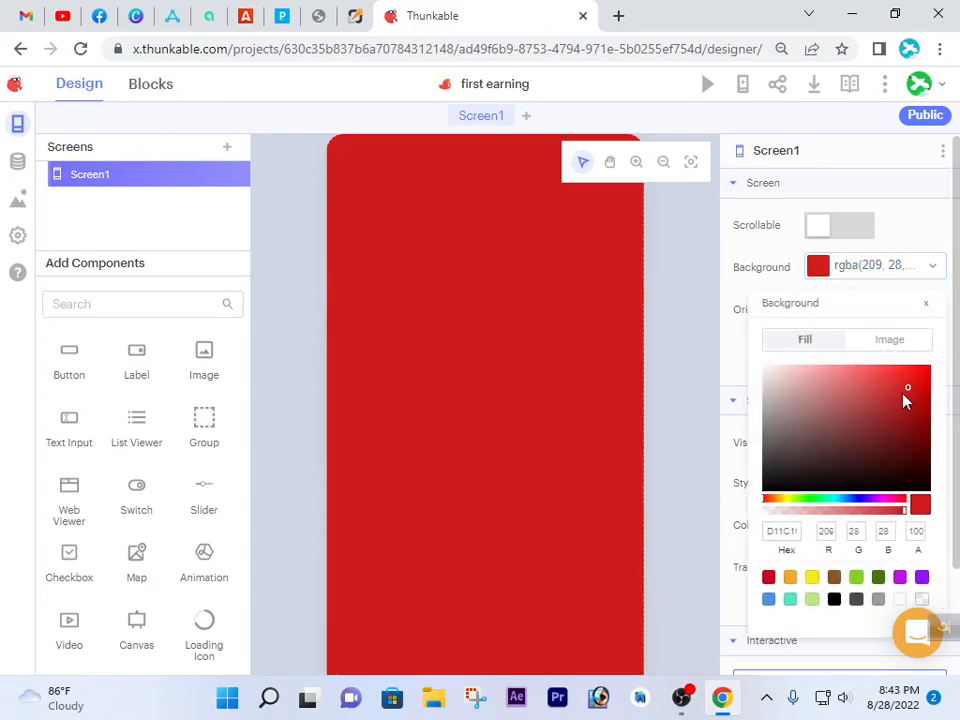
pyautogui.click(838, 500)
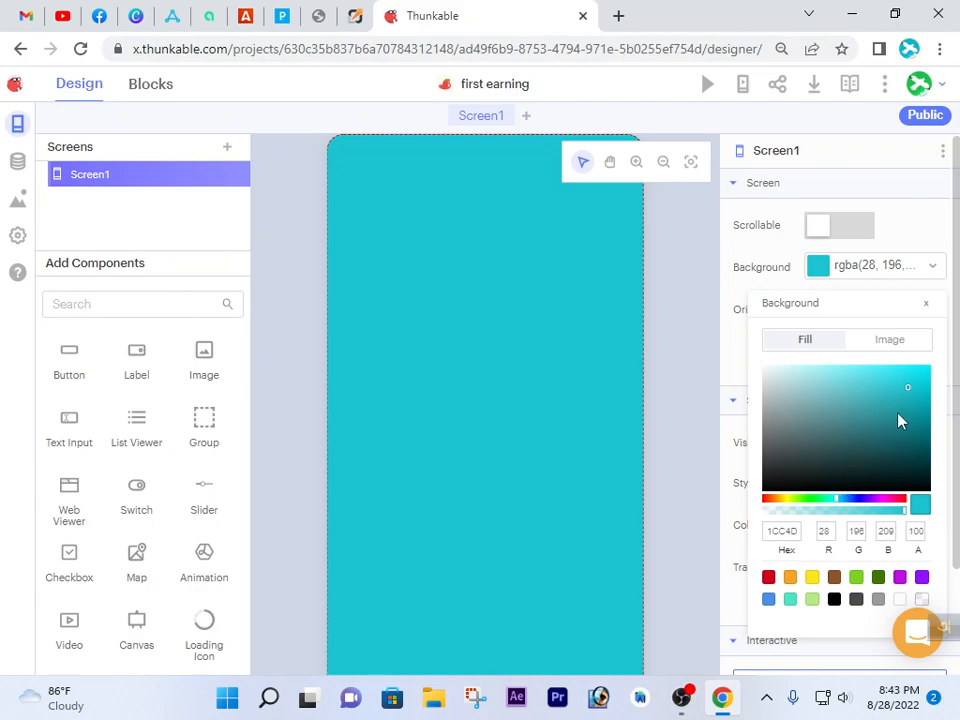
pyautogui.click(863, 384)
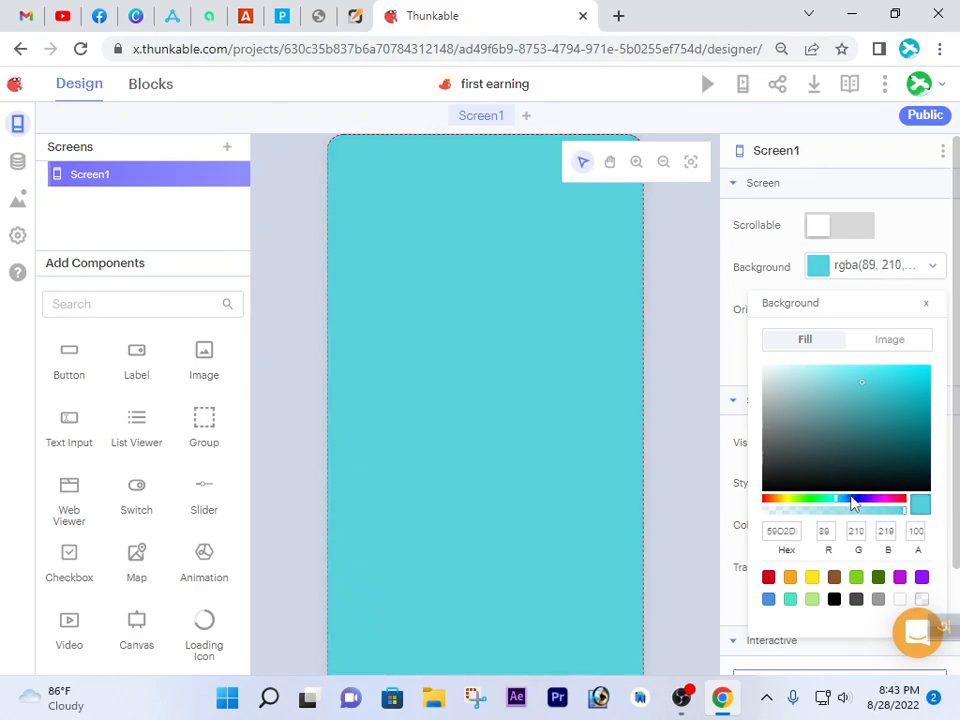
pyautogui.click(832, 500)
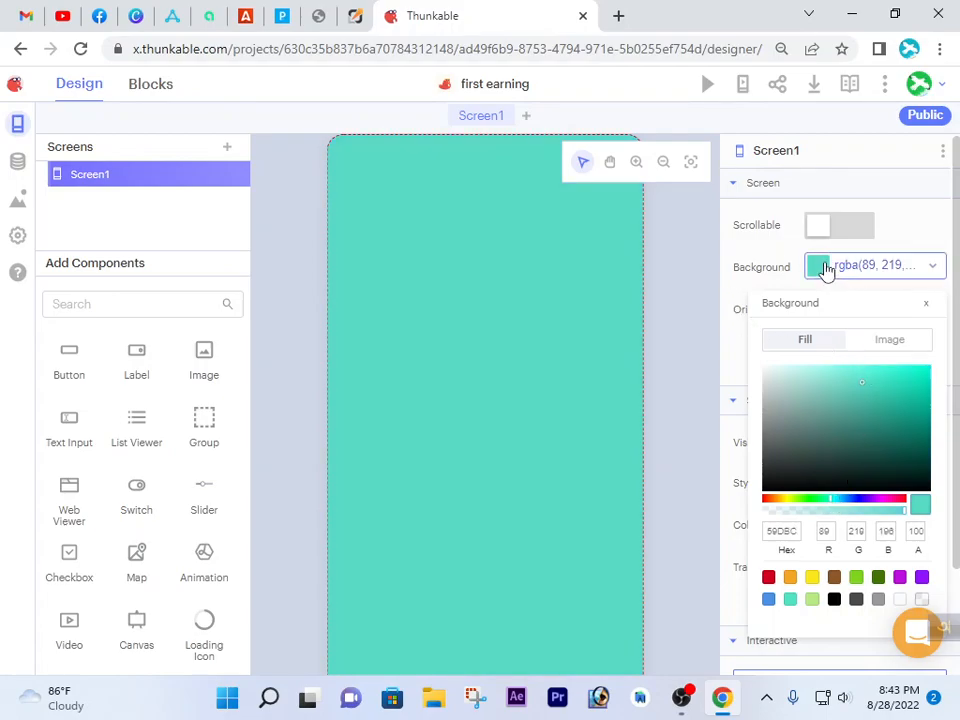
pyautogui.click(827, 270)
# View Screen1's orientation choices and try the Scrollable setting, turning it off again
pyautogui.click(864, 310)
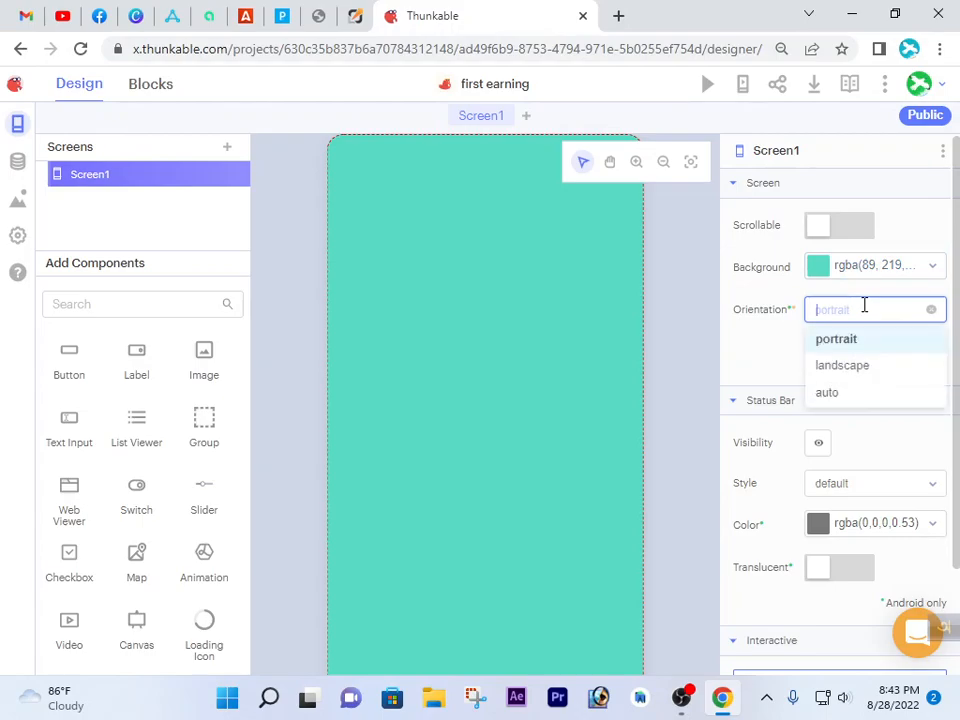
pyautogui.click(838, 232)
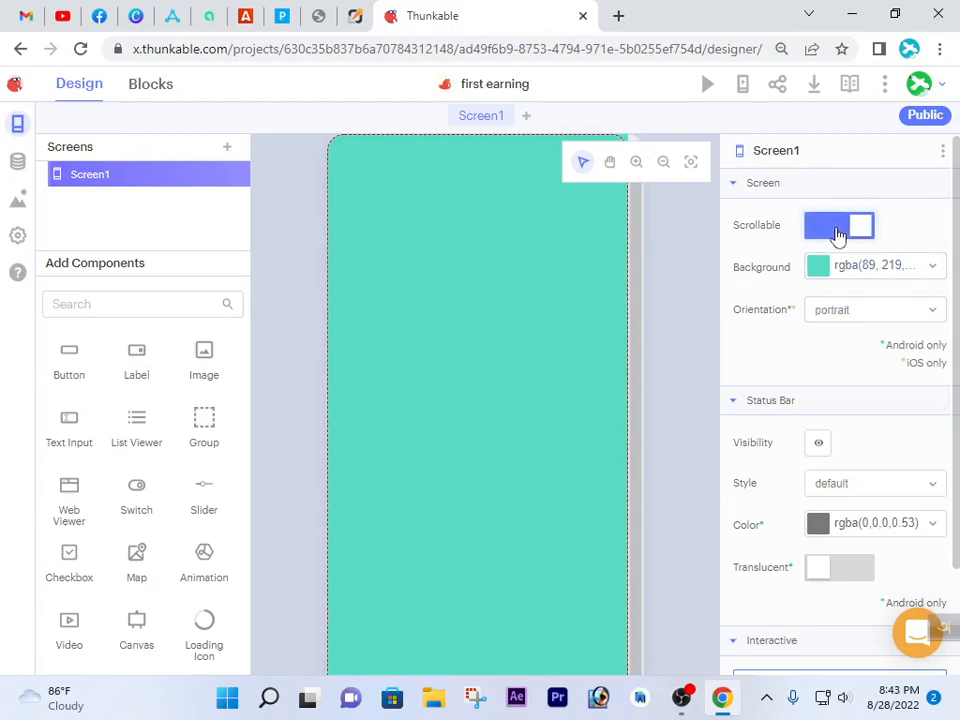
pyautogui.click(838, 232)
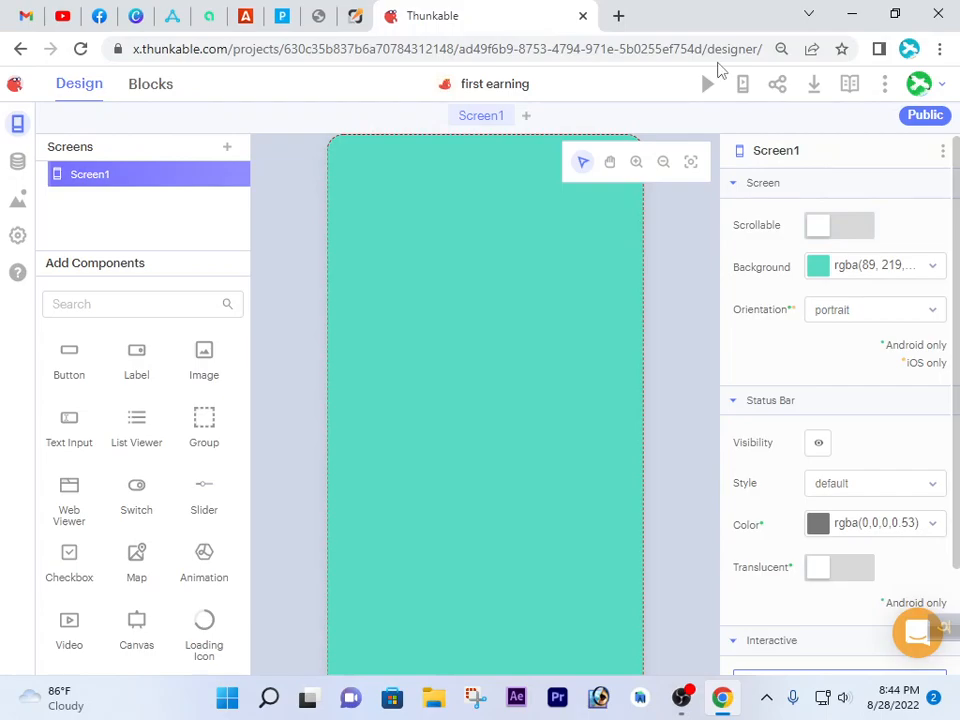
pyautogui.doubleClick(347, 52)
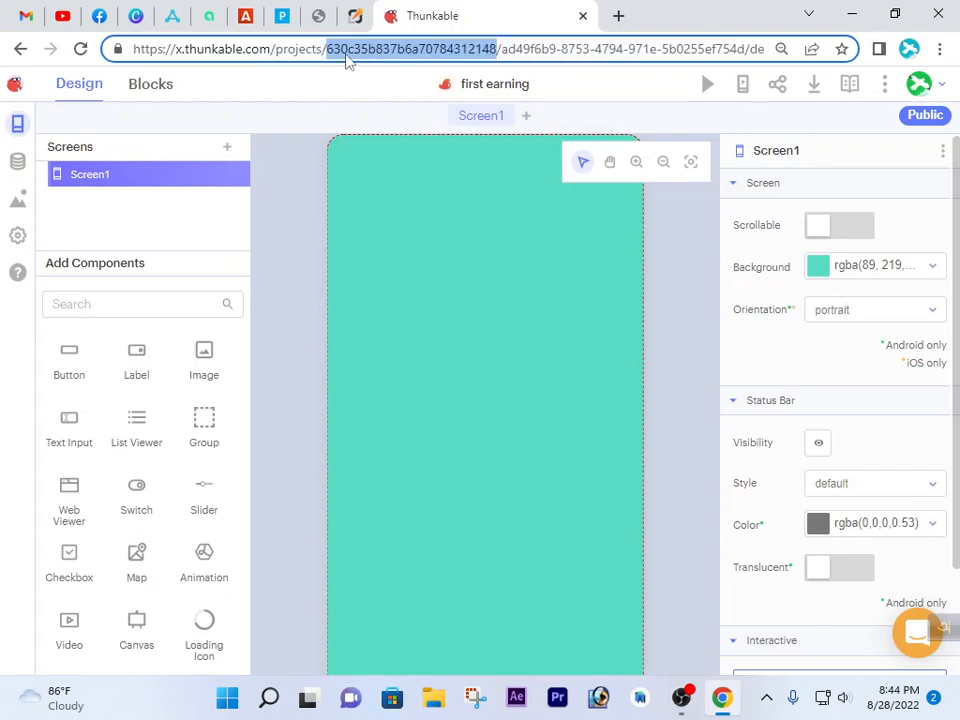
pyautogui.click(314, 49)
pyautogui.moveTo(281, 50); pyautogui.dragTo(857, 64)
pyautogui.write('p')
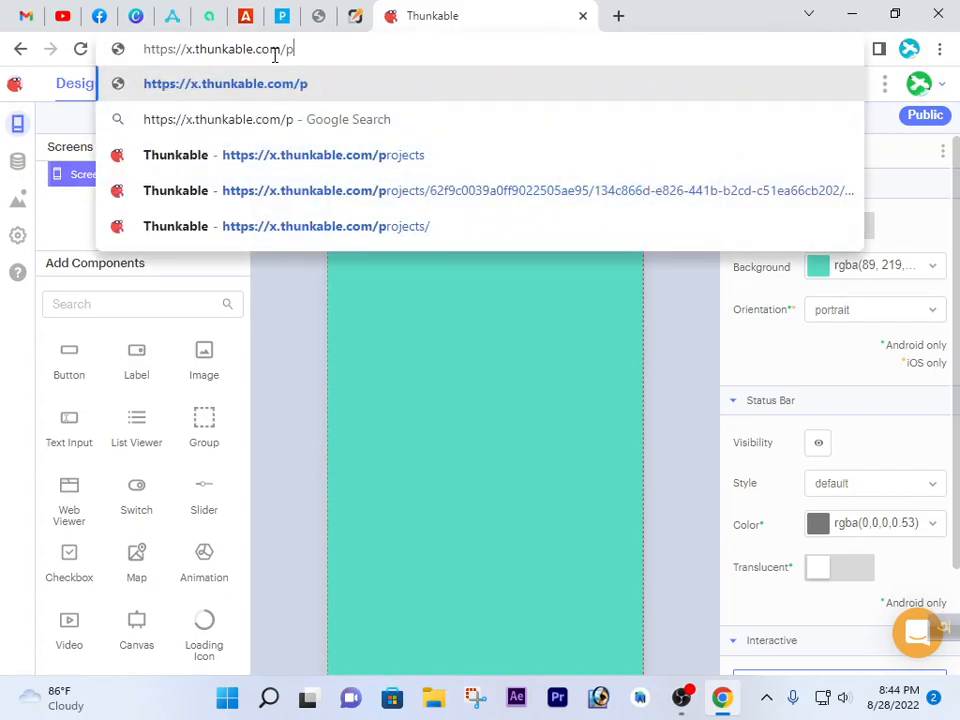
pyautogui.press('BackSpace')
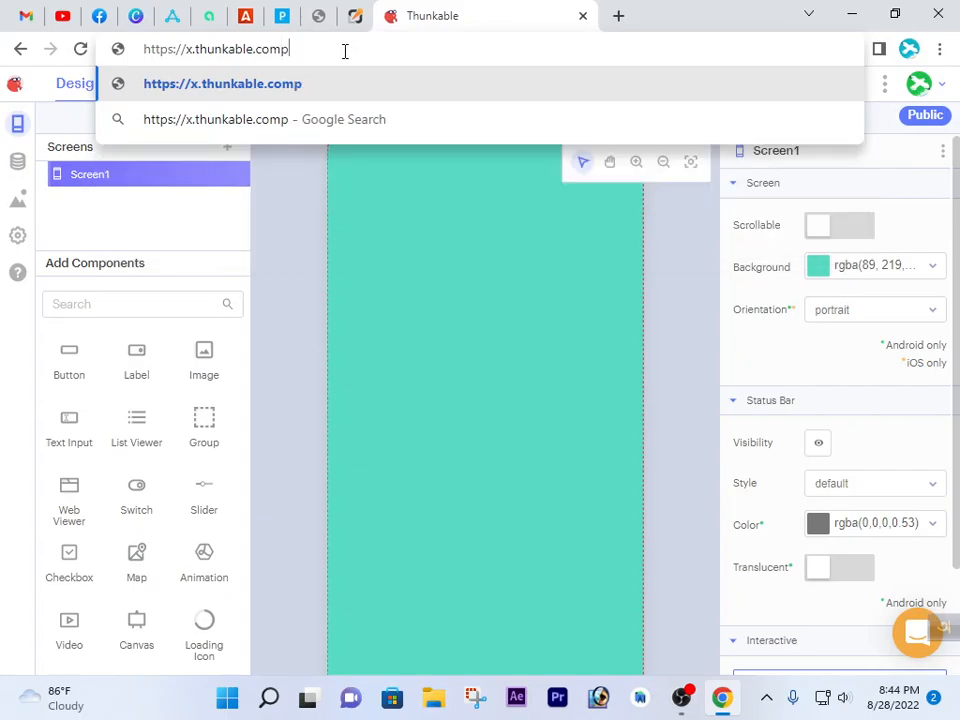
pyautogui.press('BackSpace')
pyautogui.moveTo(333, 51); pyautogui.dragTo(143, 61)
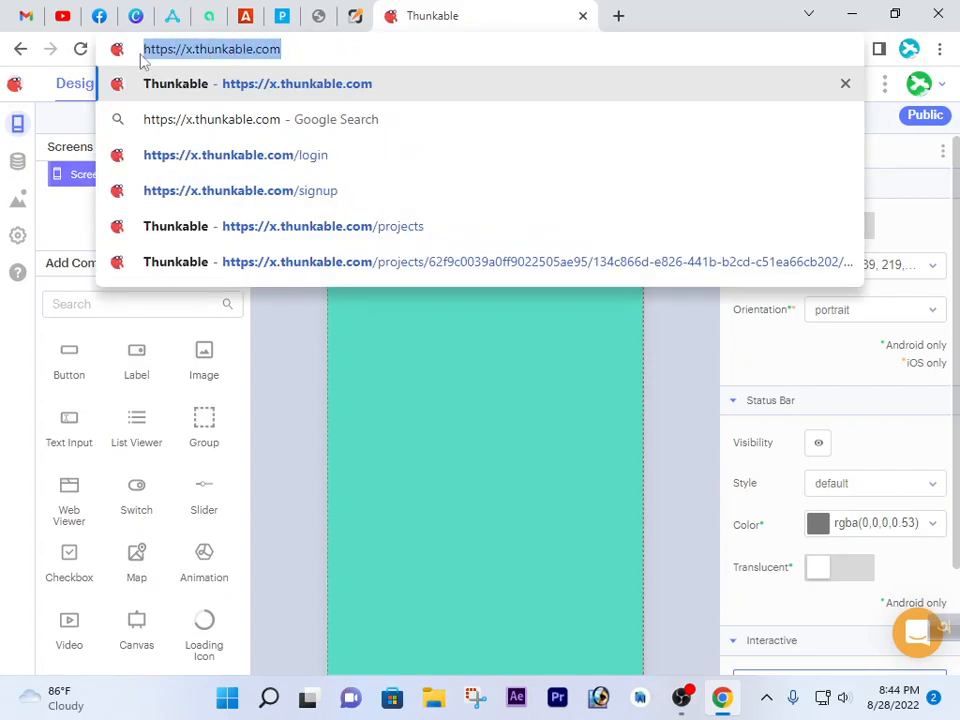
pyautogui.click(310, 57)
# Open app.thunkable.com in a new browser tab
pyautogui.click(620, 24)
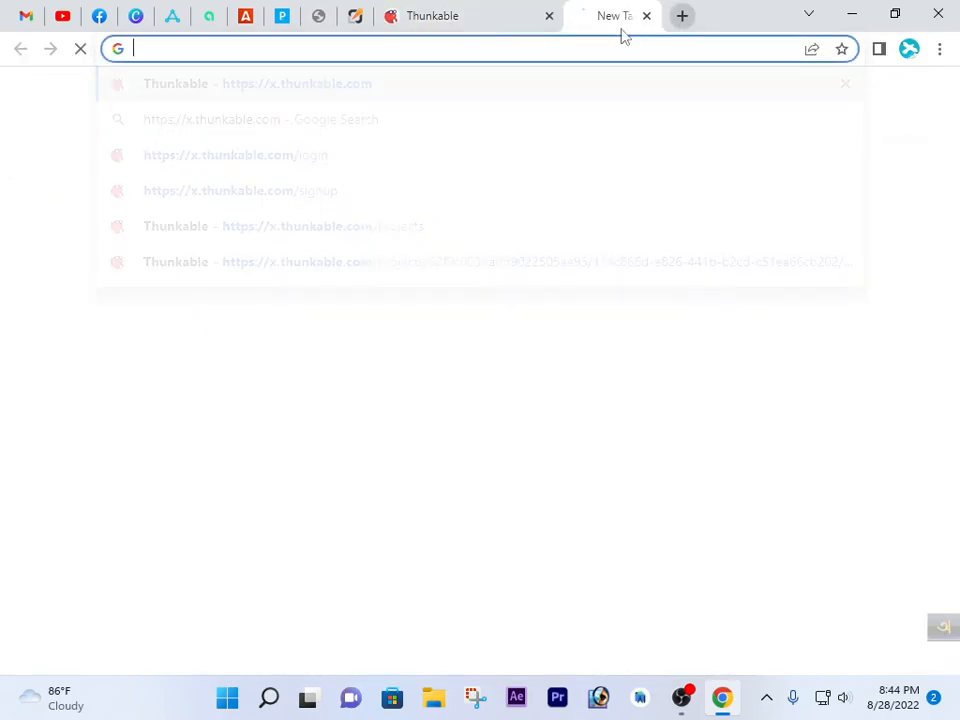
pyautogui.click(619, 53)
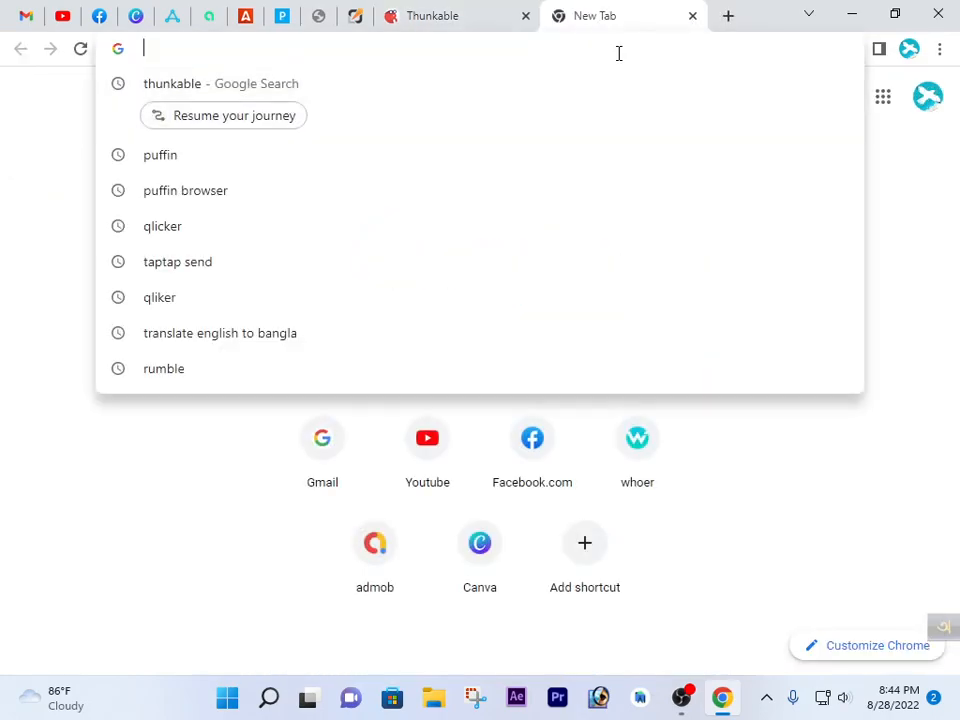
pyautogui.write('appp')
pyautogui.press('BackSpace')
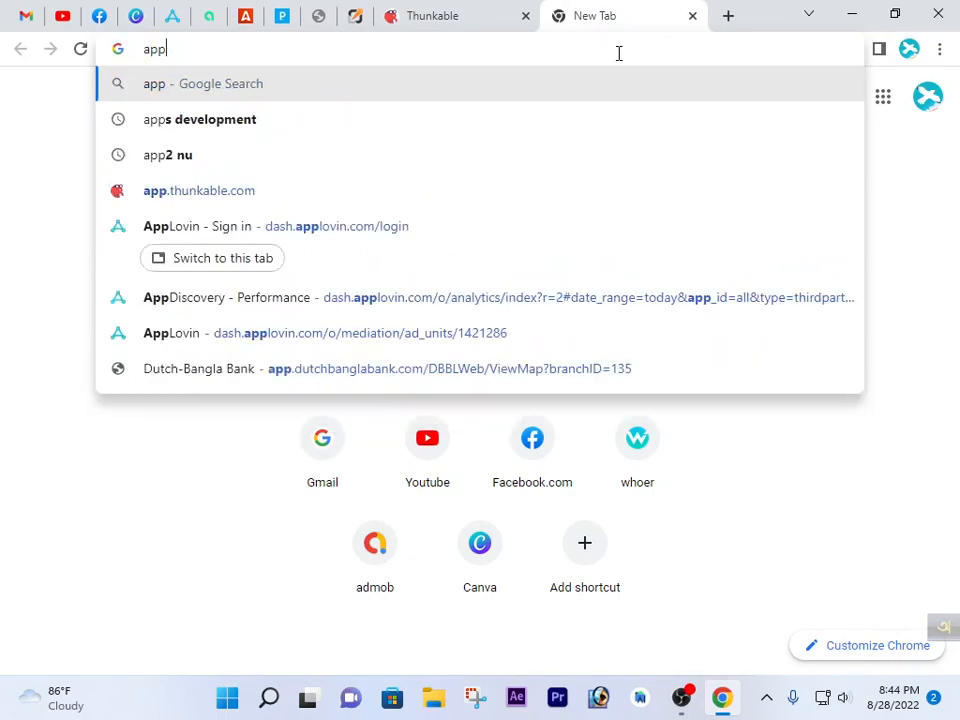
pyautogui.write('.')
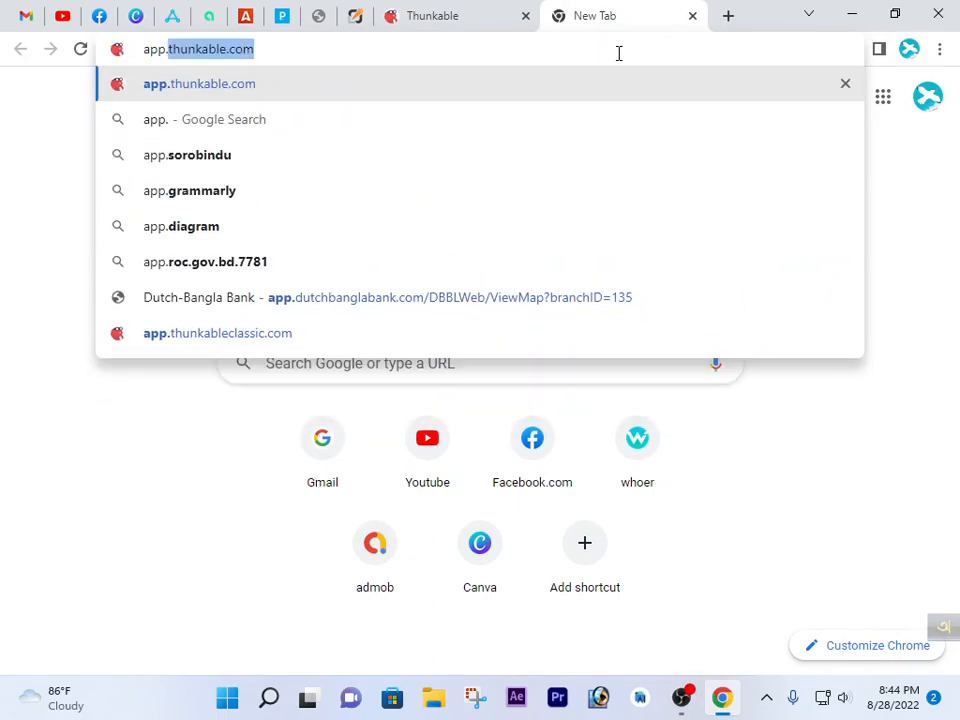
pyautogui.press('Return')
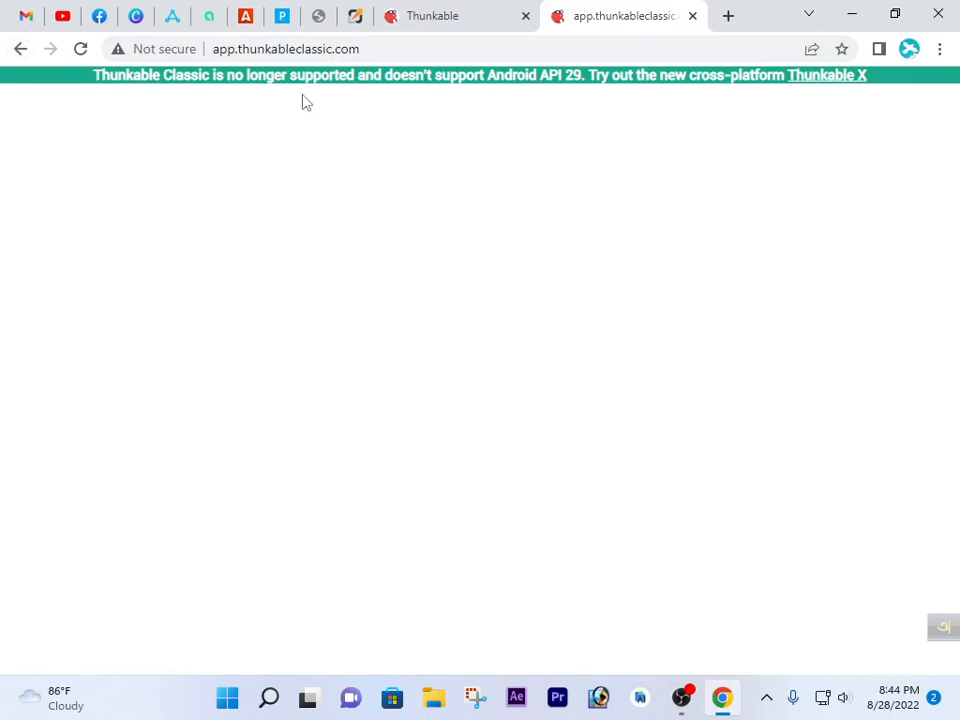
# Read the Thunkable Classic support notice on the page and close its tab
pyautogui.moveTo(349, 84); pyautogui.dragTo(100, 77)
pyautogui.moveTo(372, 133); pyautogui.dragTo(578, 82)
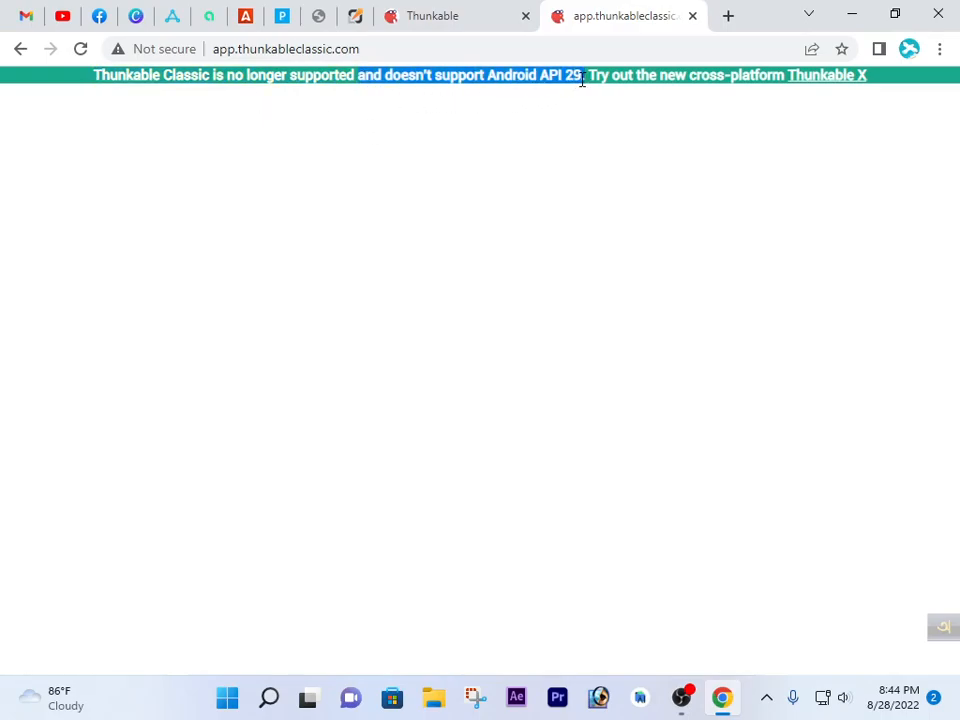
pyautogui.moveTo(592, 77); pyautogui.dragTo(729, 104)
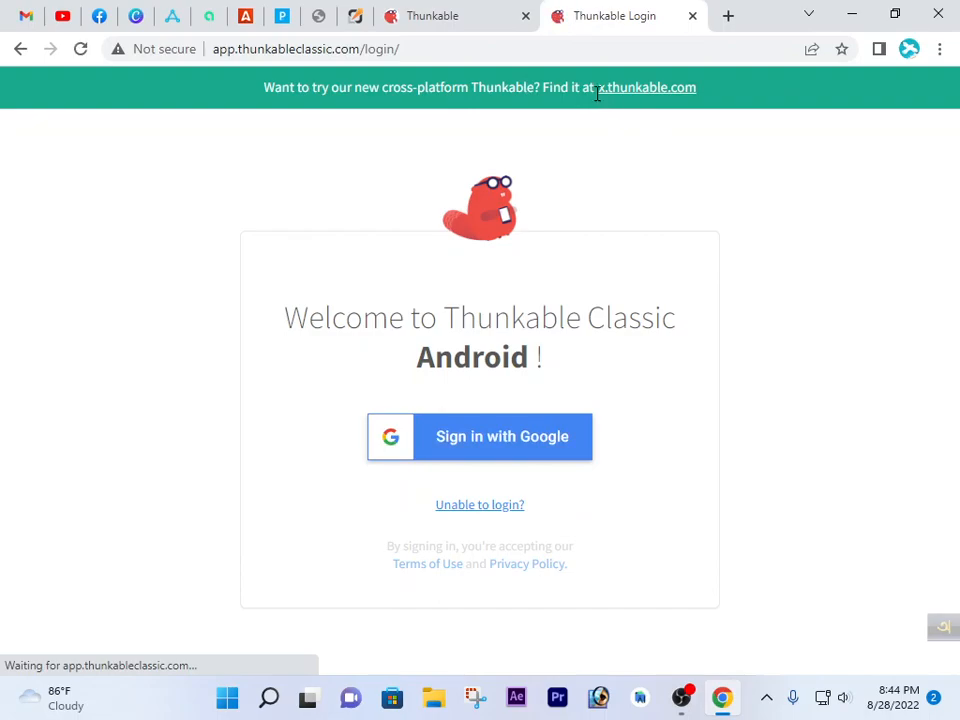
pyautogui.click(693, 16)
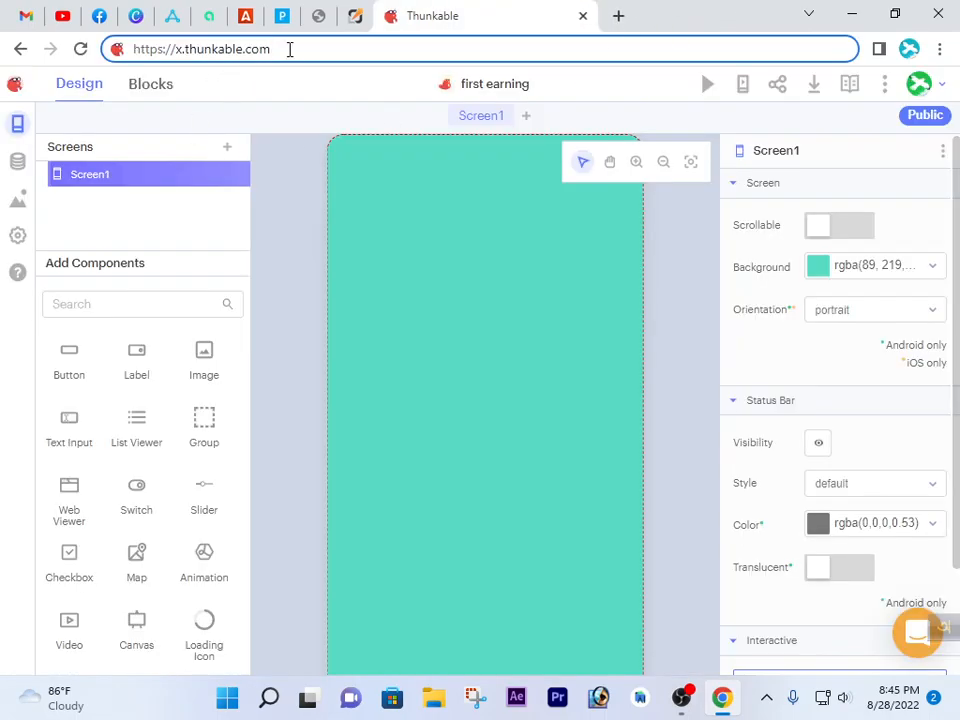
# Add a Button component near the upper-left corner of Screen1, at about X 48 and Y 65
pyautogui.click(289, 47)
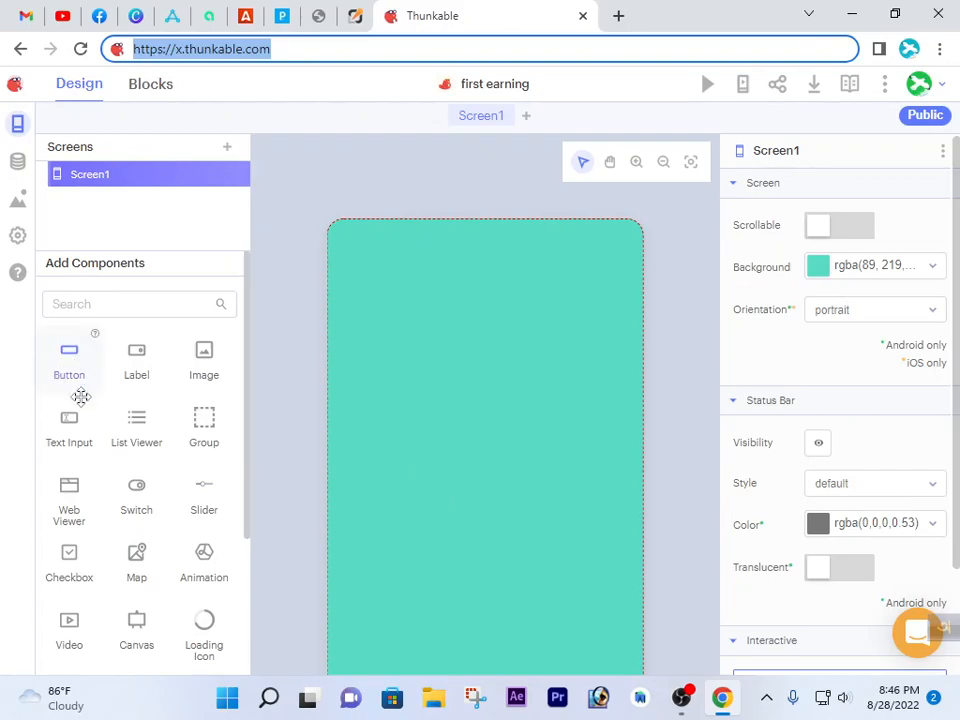
pyautogui.click(60, 266)
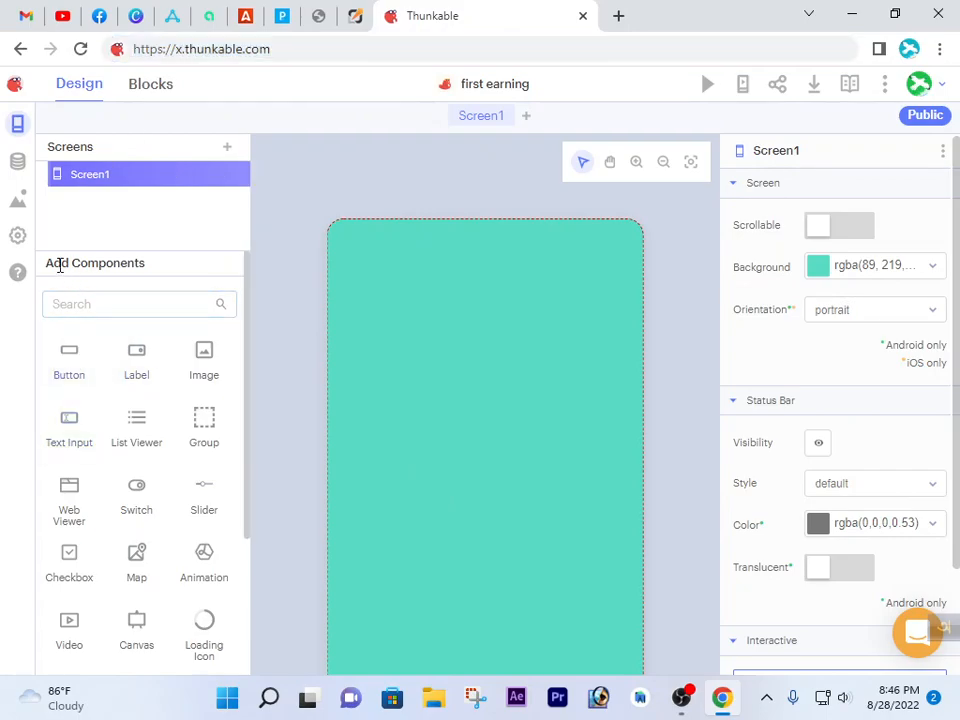
pyautogui.moveTo(71, 263); pyautogui.dragTo(147, 285)
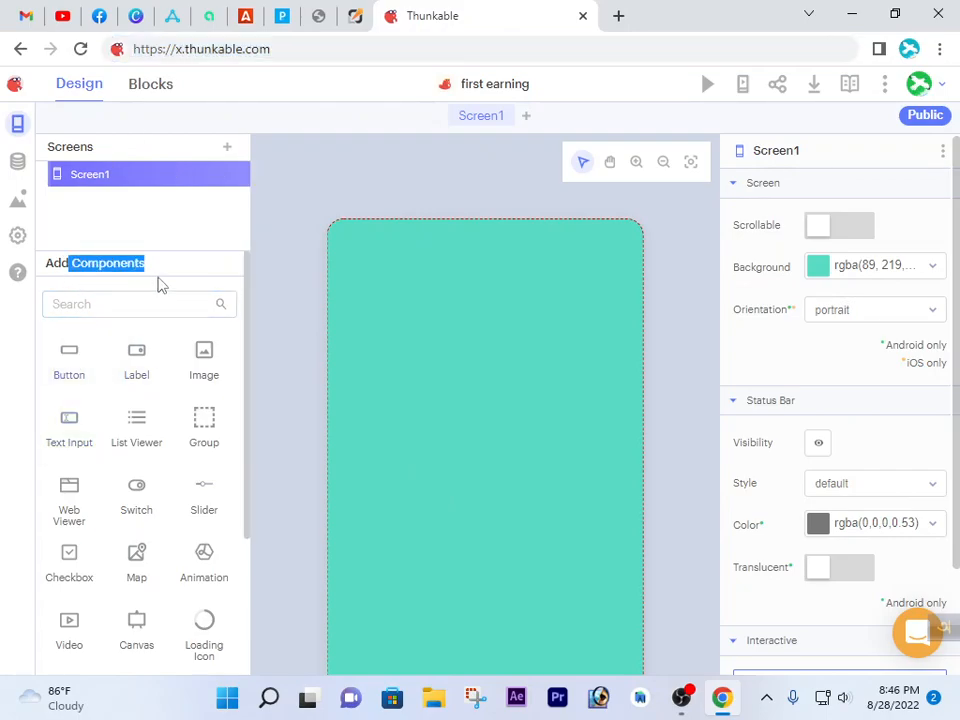
pyautogui.click(95, 281)
pyautogui.moveTo(72, 266); pyautogui.dragTo(165, 270)
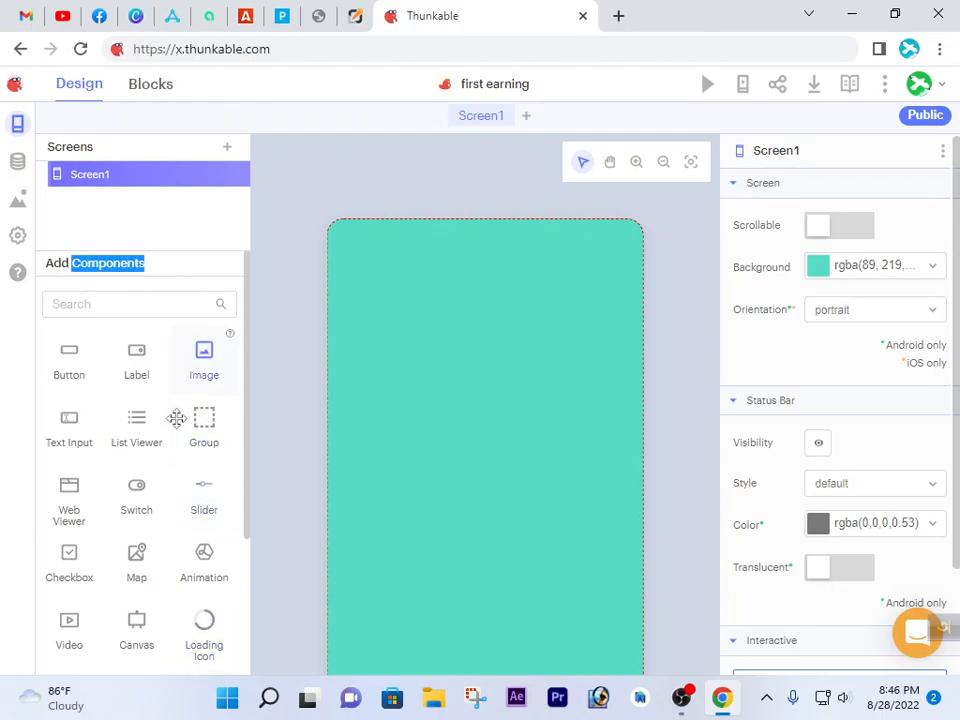
pyautogui.moveTo(64, 366); pyautogui.dragTo(381, 399)
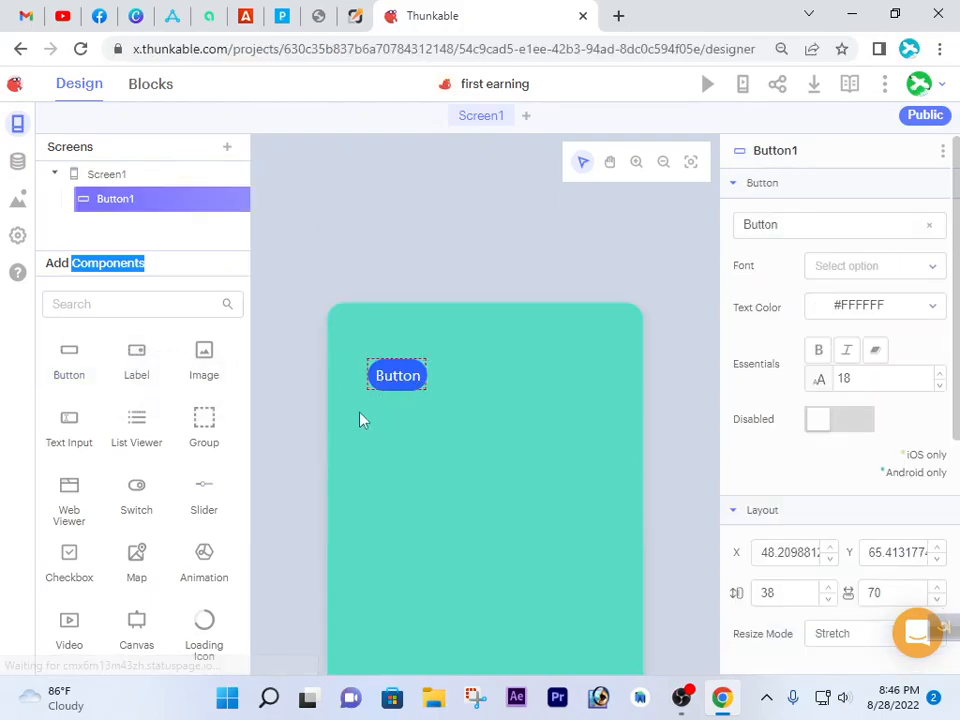
# Add a Text Input component and a Video component below it on Screen1, the video at about X 139 and Y 257
pyautogui.moveTo(79, 426); pyautogui.dragTo(525, 514)
pyautogui.moveTo(79, 645); pyautogui.dragTo(487, 580)
# Add an AdMob Banner component to Screen1 and move it above the button, at about Y 19
pyautogui.scroll(-3, 170, 541)
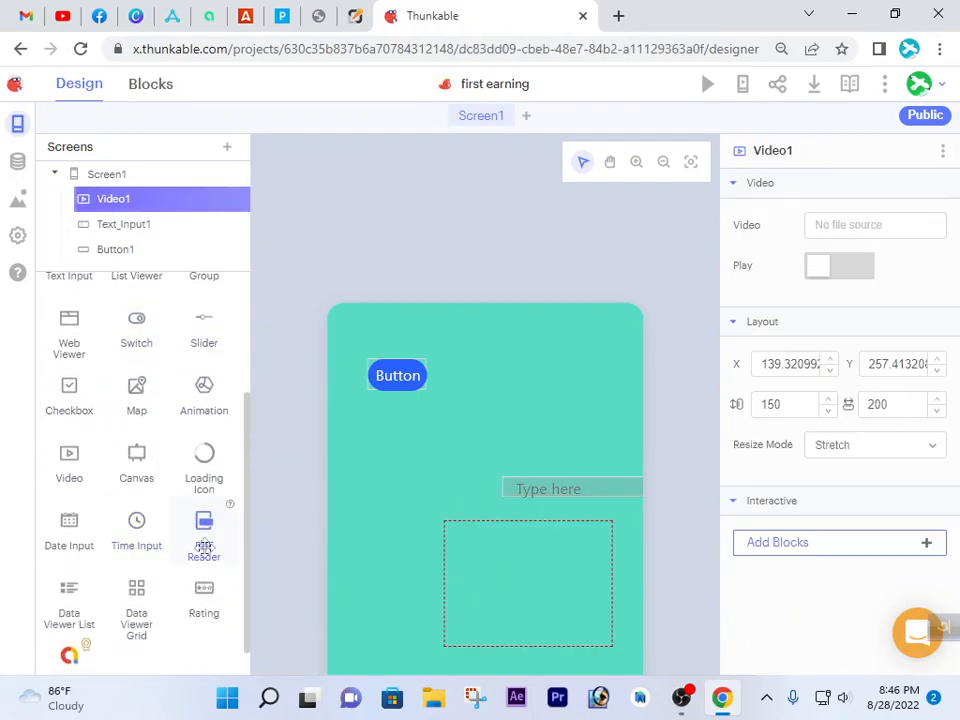
pyautogui.moveTo(85, 665); pyautogui.dragTo(504, 392)
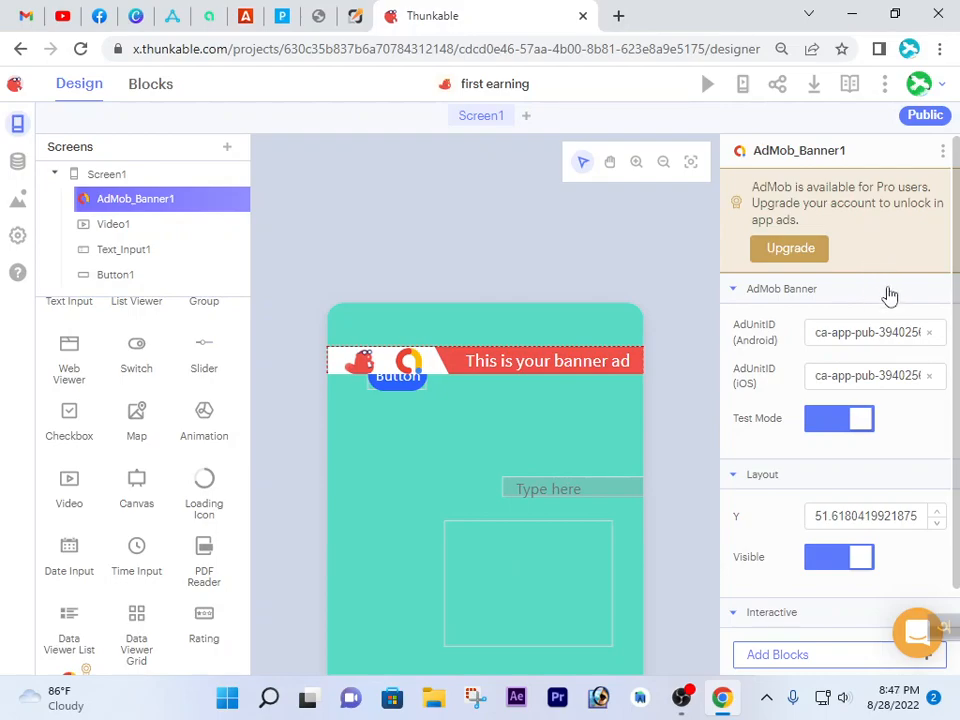
pyautogui.click(397, 380)
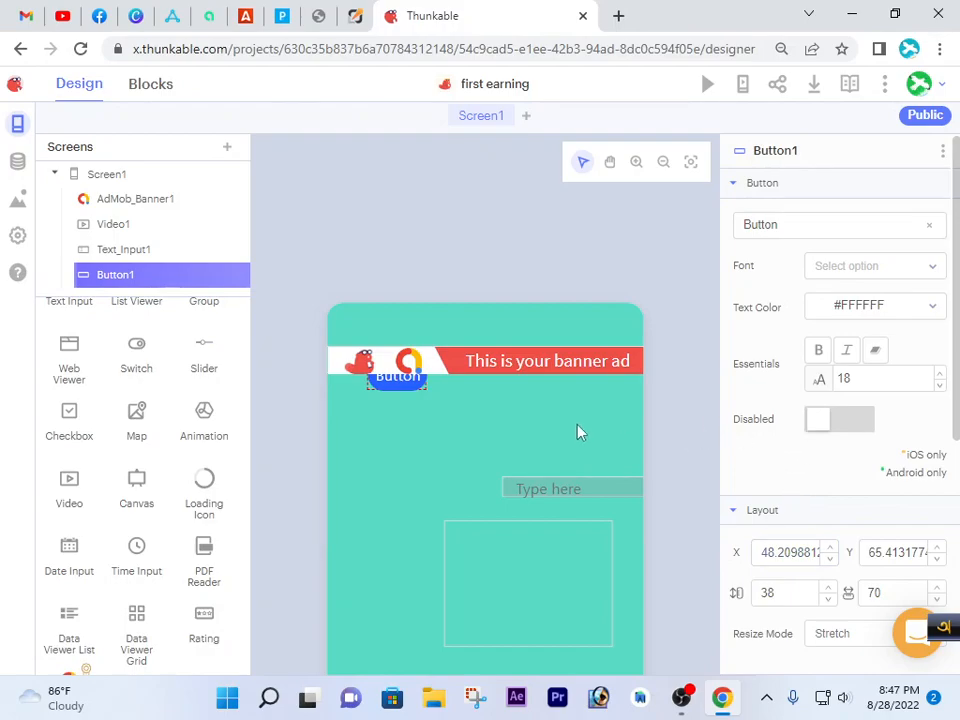
pyautogui.moveTo(436, 362); pyautogui.dragTo(444, 332)
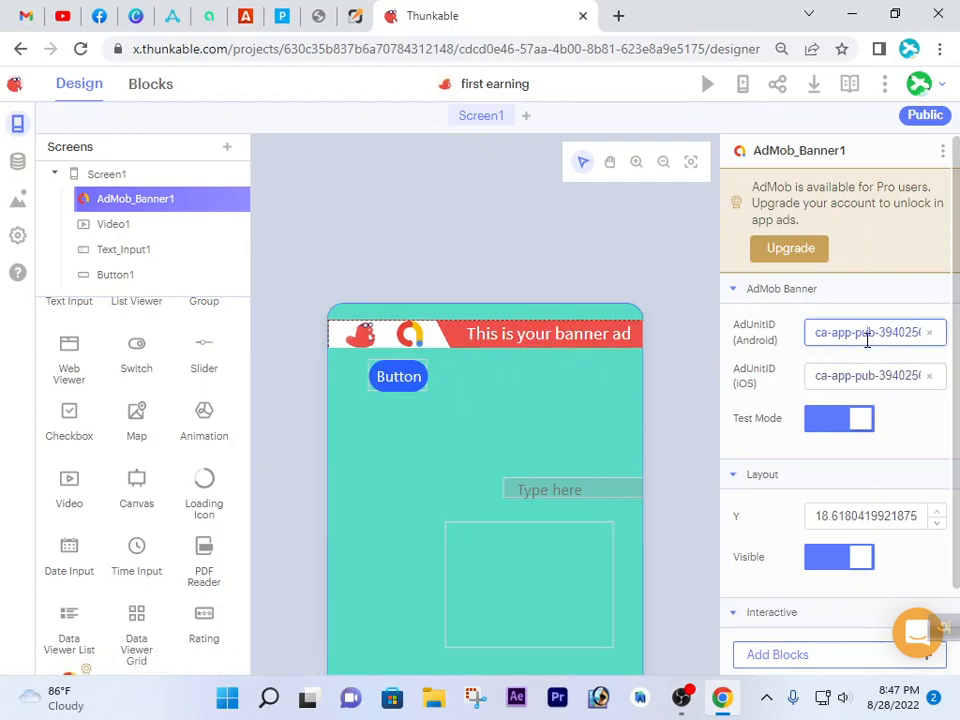
# Inspect the AdMob banner's AdUnitID values for Android and iOS
pyautogui.click(867, 339)
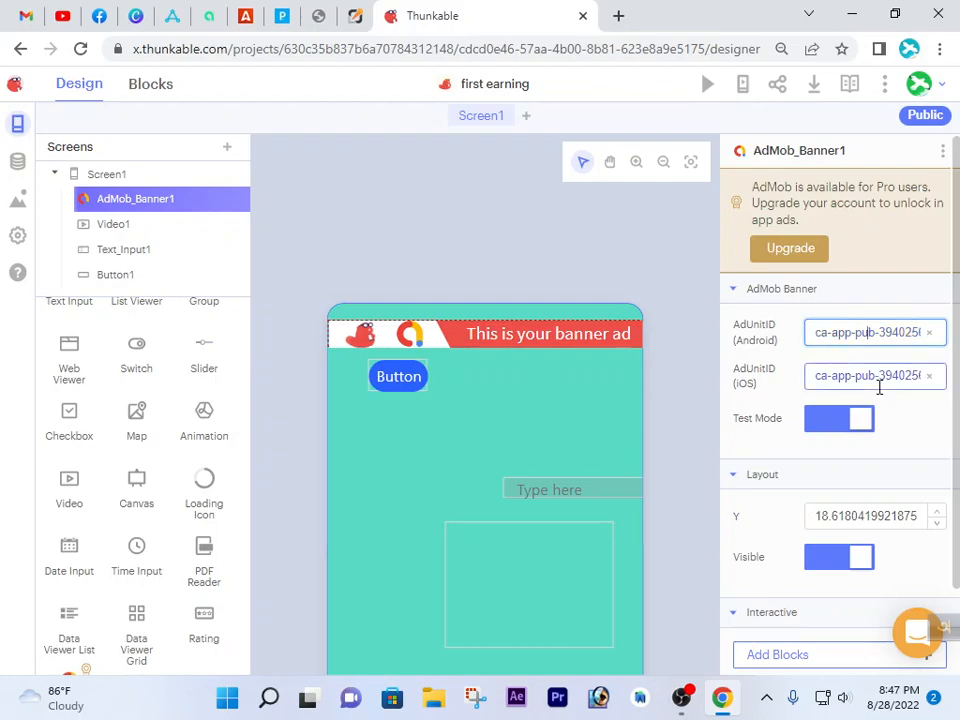
pyautogui.doubleClick(879, 382)
pyautogui.click(879, 382)
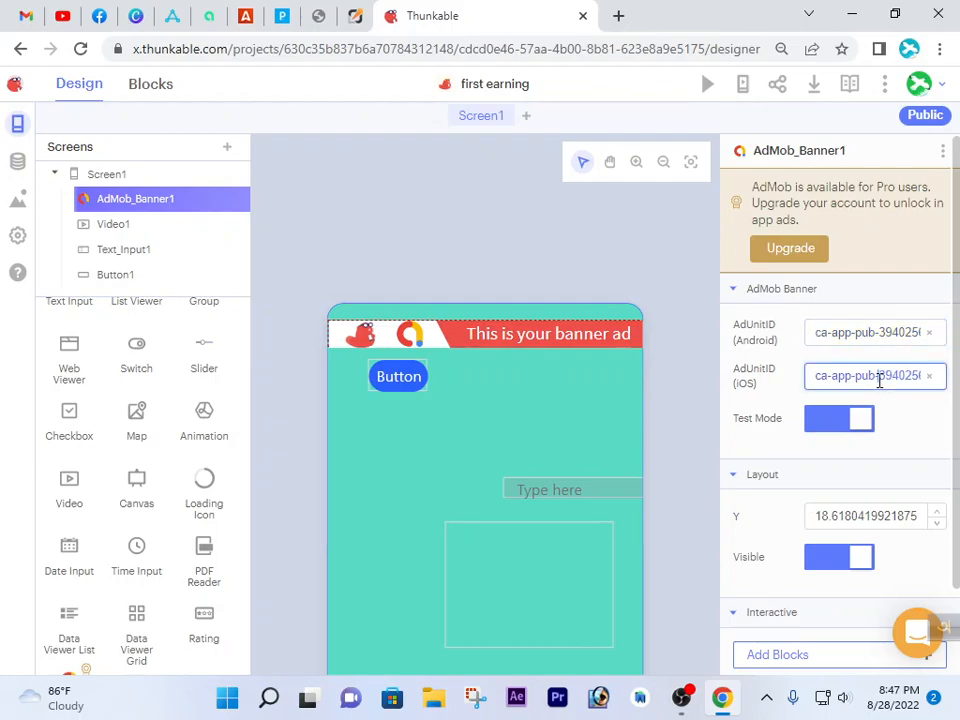
# Turn the AdMob banner's Test Mode and Visible settings off and back on
pyautogui.click(845, 424)
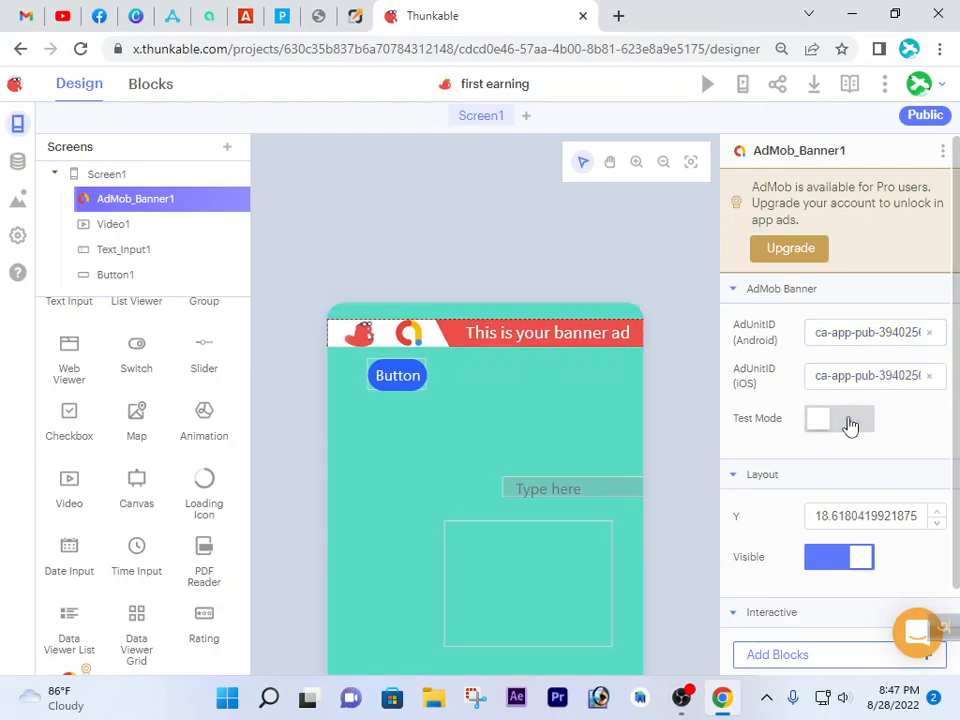
pyautogui.click(850, 425)
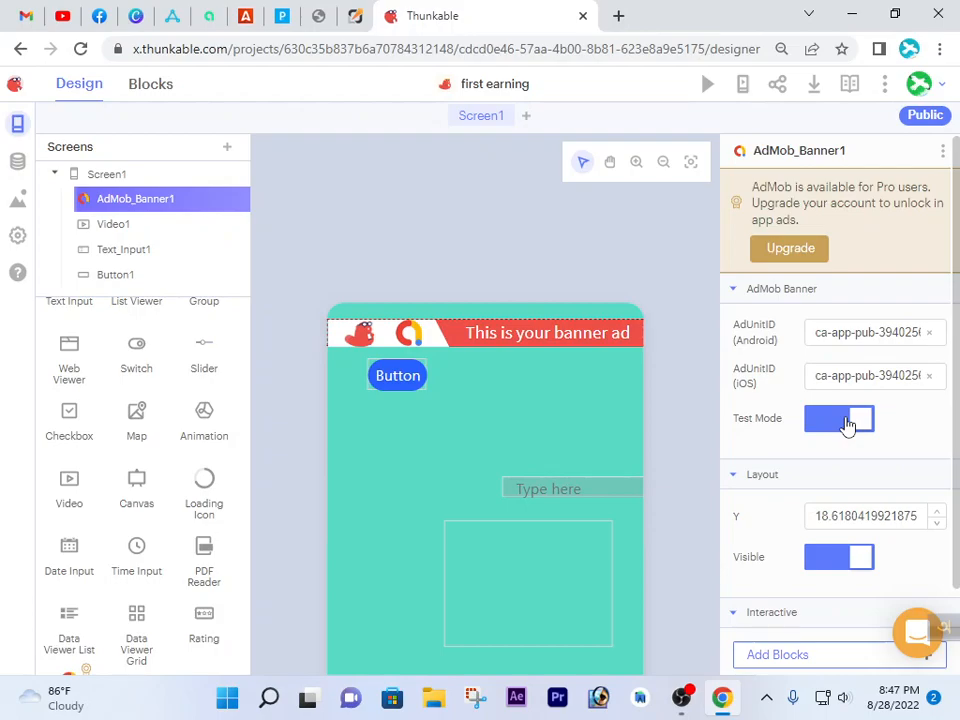
pyautogui.click(848, 425)
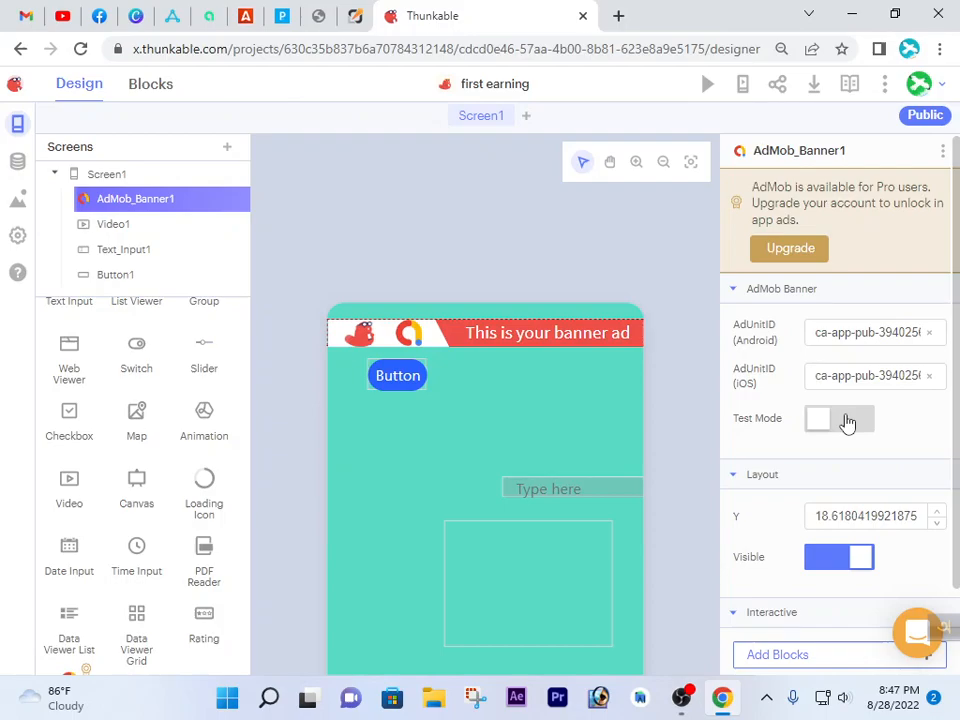
pyautogui.click(848, 423)
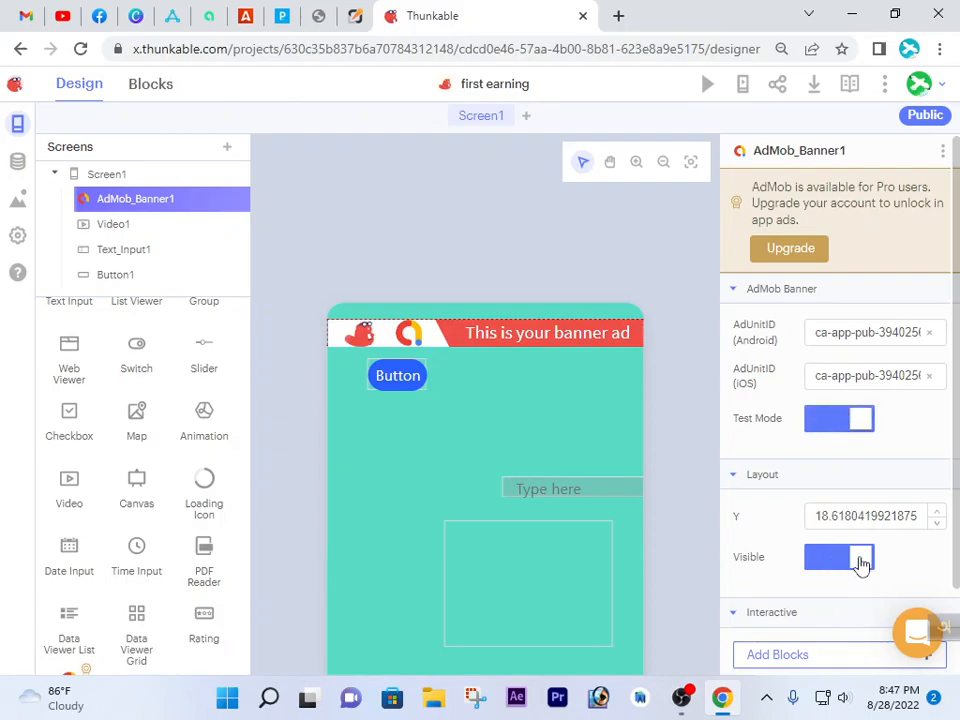
pyautogui.click(861, 561)
pyautogui.click(859, 561)
pyautogui.scroll(-1, 745, 537)
pyautogui.scroll(-1, 745, 537)
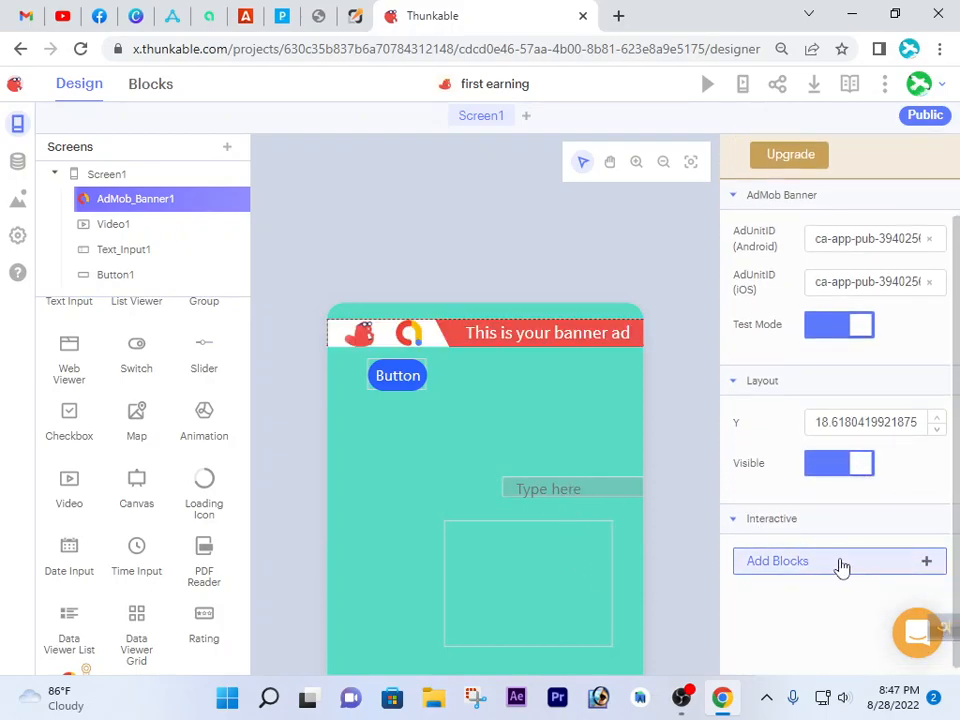
pyautogui.click(604, 490)
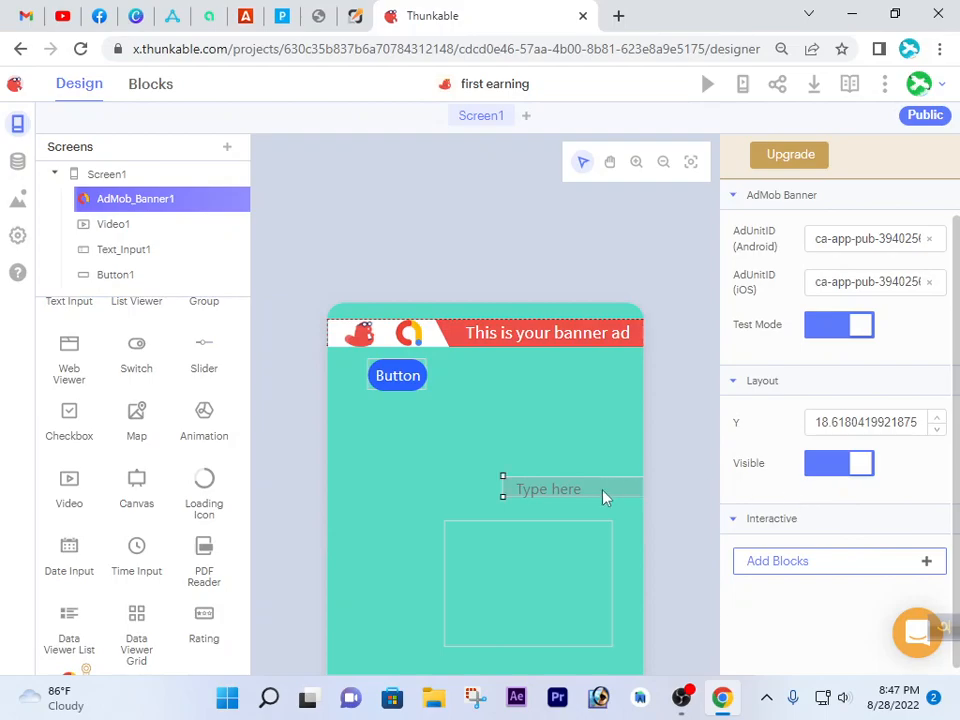
pyautogui.click(585, 572)
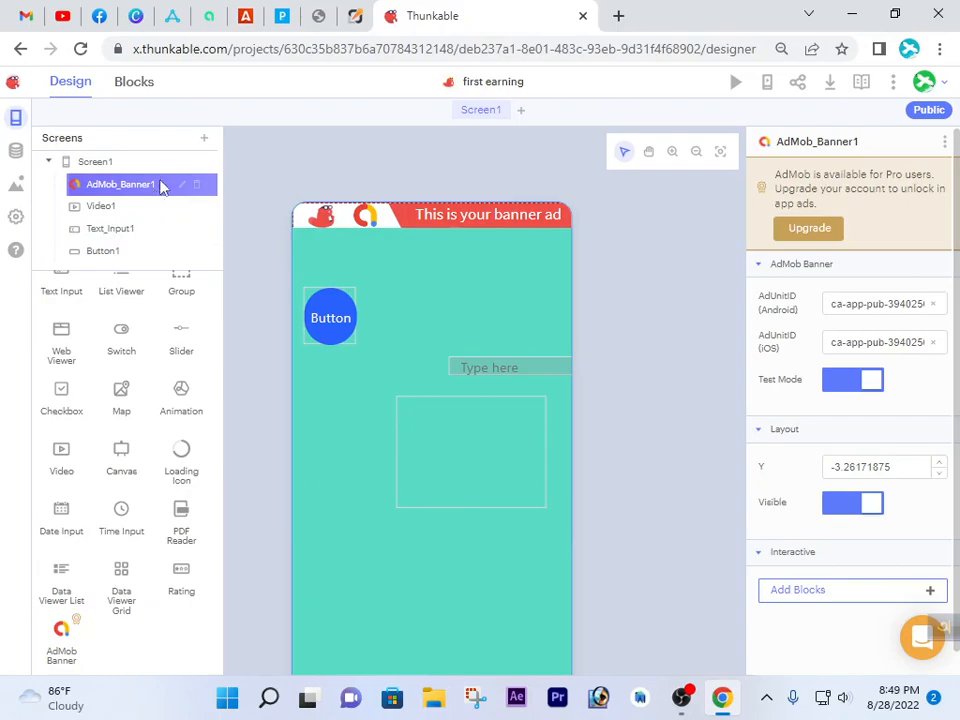
# Delete the AdMob banner component from Screen1 and confirm the deletion
pyautogui.click(198, 189)
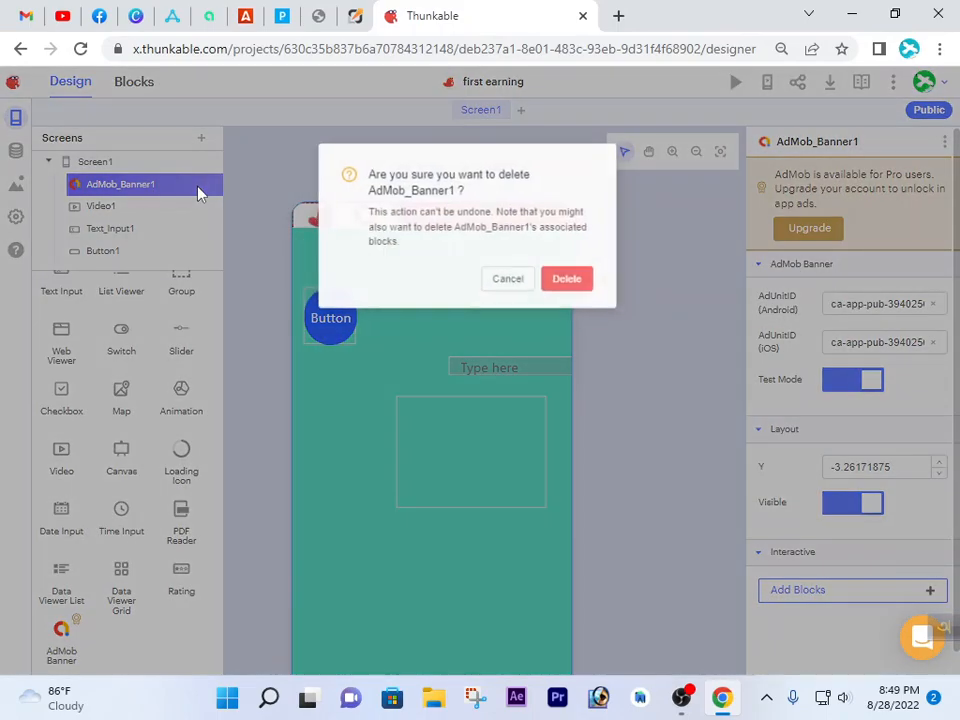
pyautogui.click(568, 280)
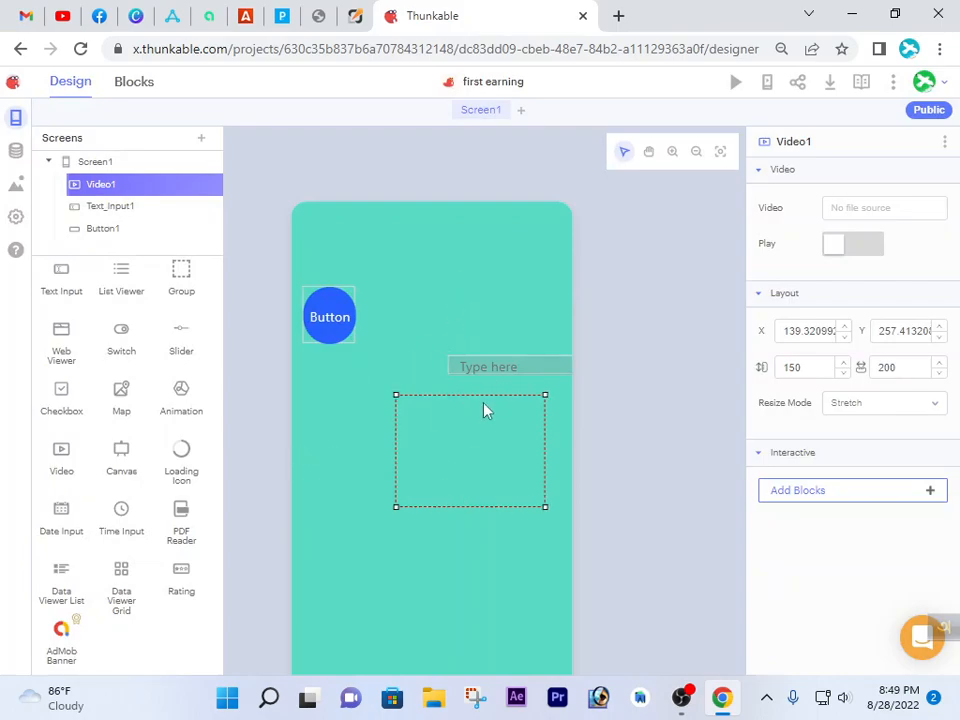
pyautogui.moveTo(92, 145); pyautogui.dragTo(43, 137)
pyautogui.click(92, 139)
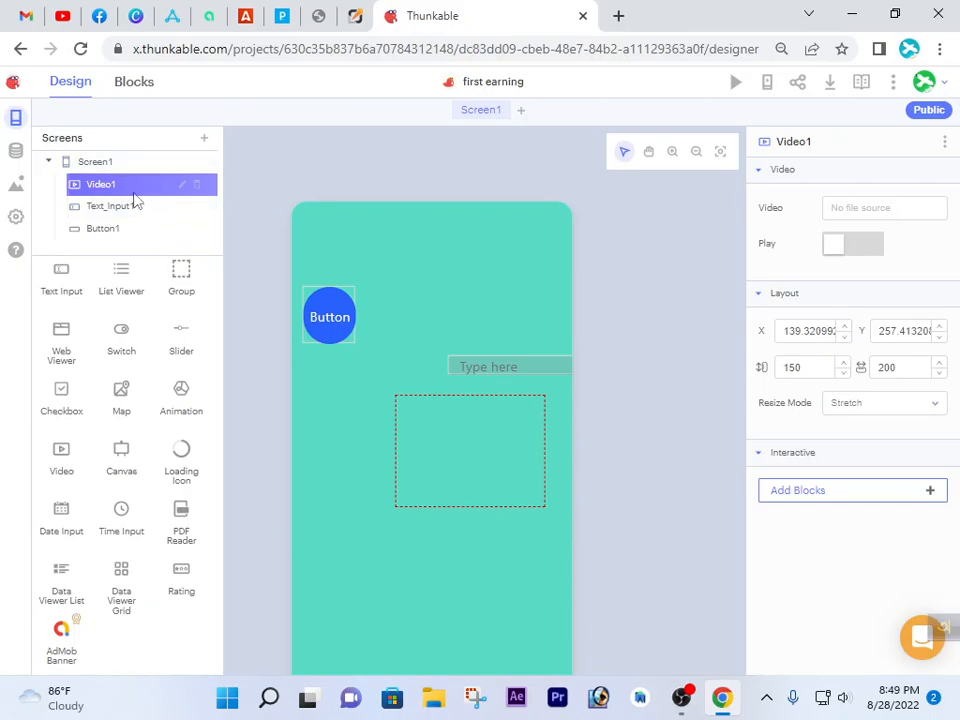
pyautogui.moveTo(459, 428)
pyautogui.mouseDown()
pyautogui.moveTo(418, 313)
pyautogui.moveTo(452, 422)
pyautogui.mouseUp()
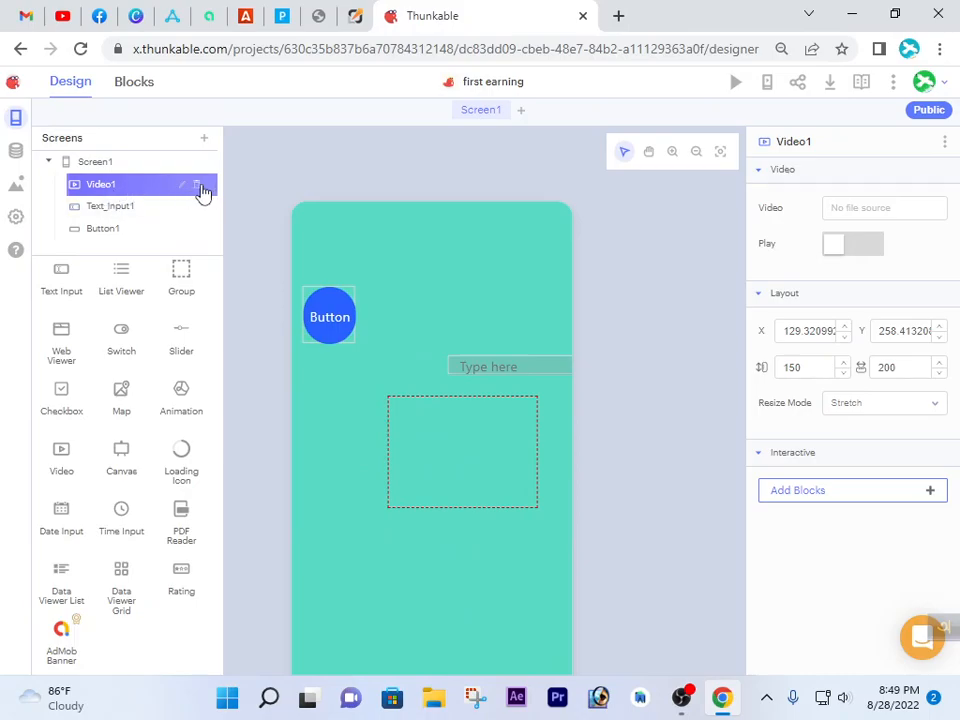
# Delete the remaining Video, Text Input and Button components from Screen1
pyautogui.click(199, 189)
pyautogui.click(580, 256)
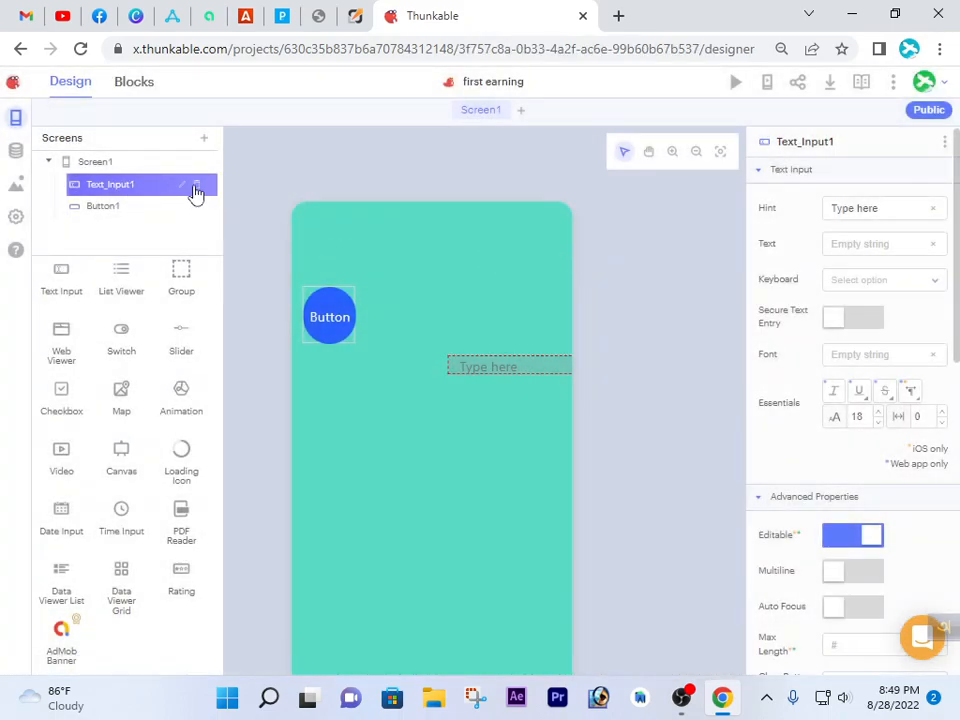
pyautogui.click(196, 190)
pyautogui.click(570, 285)
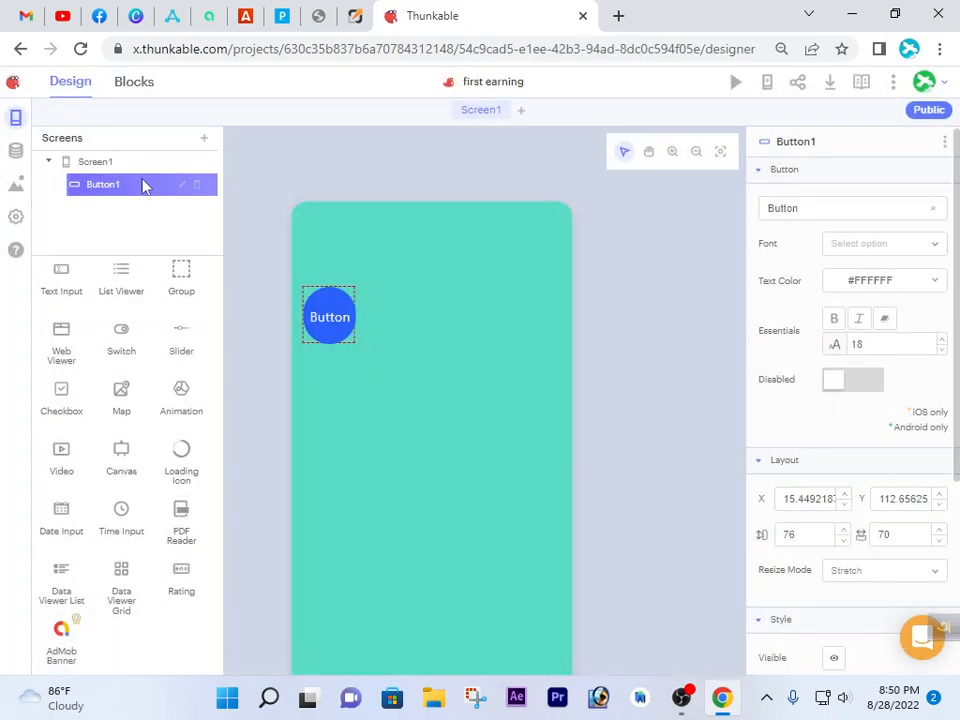
pyautogui.click(198, 186)
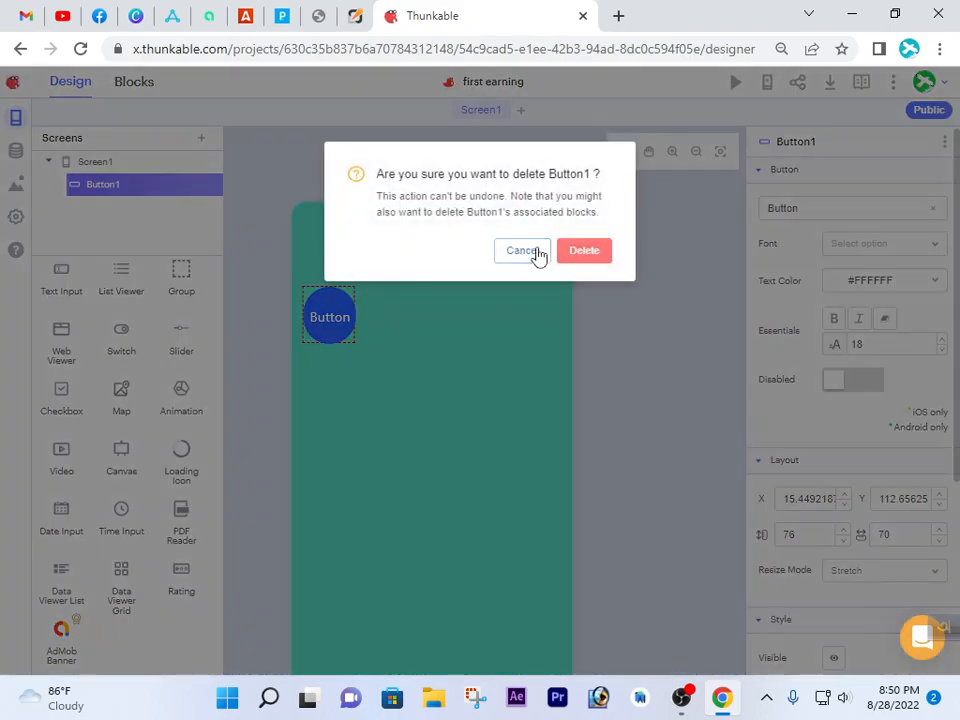
pyautogui.click(578, 251)
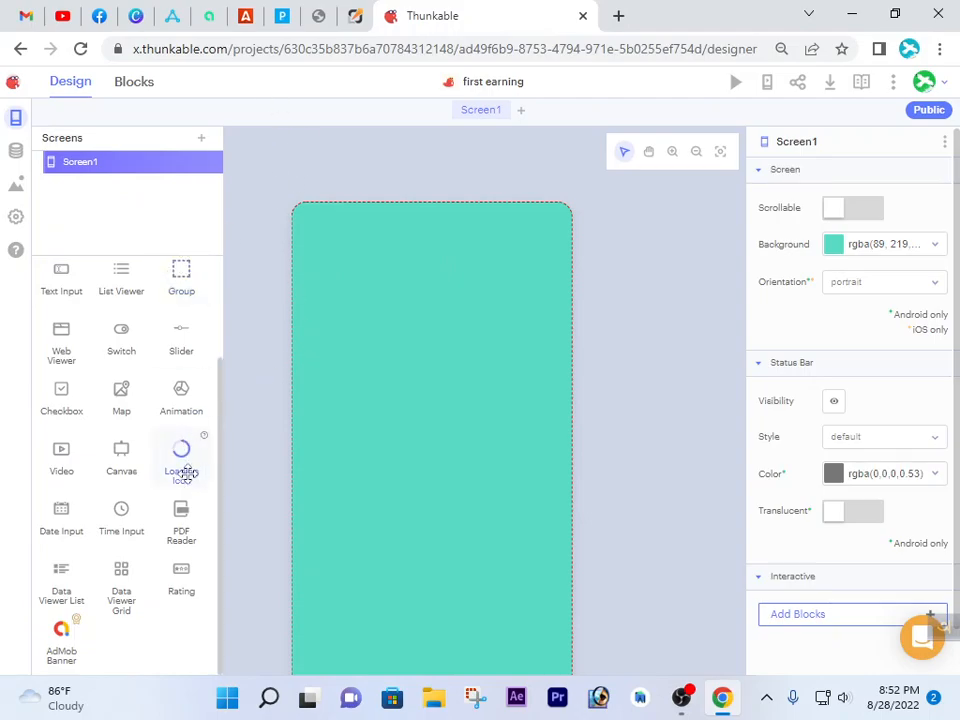
# Add a Button component centered near the upper edge of Screen1, at about X 154 and Y 76
pyautogui.scroll(2, 154, 463)
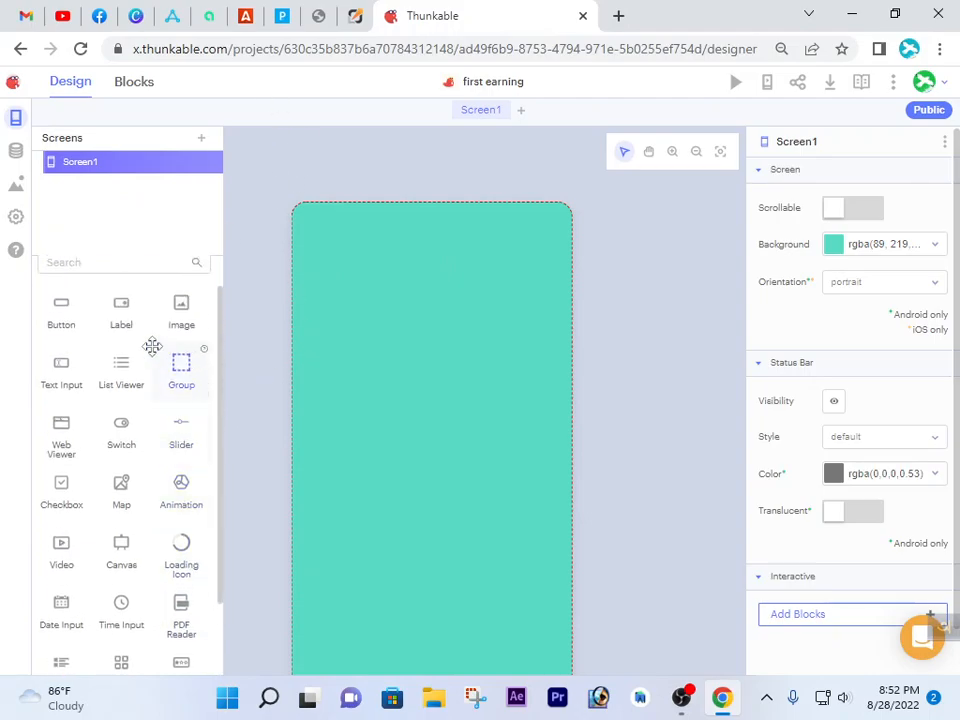
pyautogui.moveTo(60, 306); pyautogui.dragTo(433, 204)
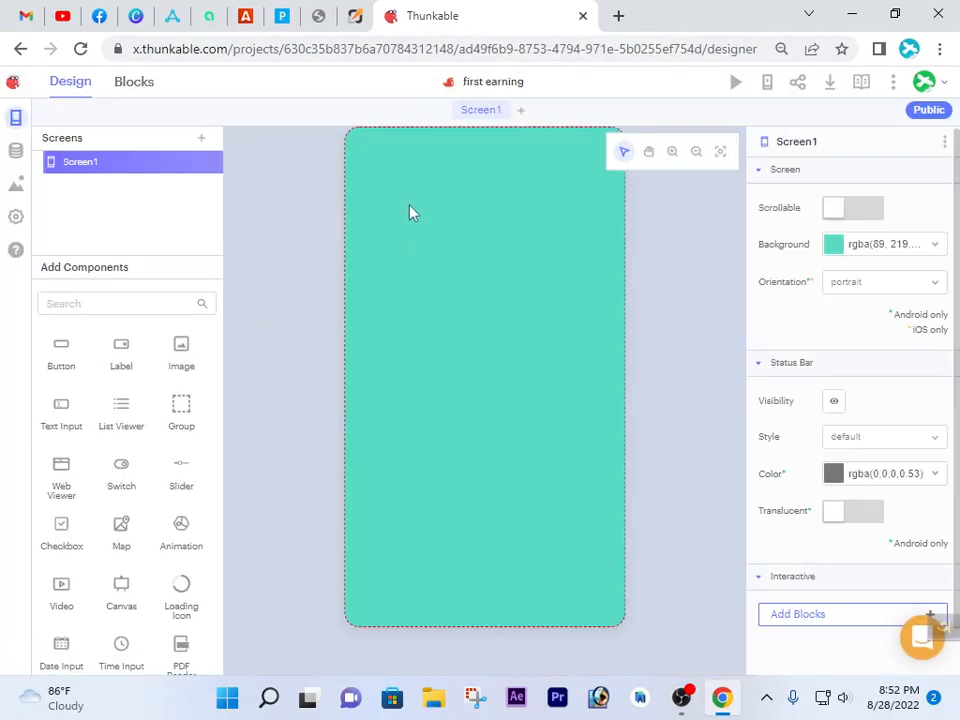
pyautogui.moveTo(64, 362); pyautogui.dragTo(485, 232)
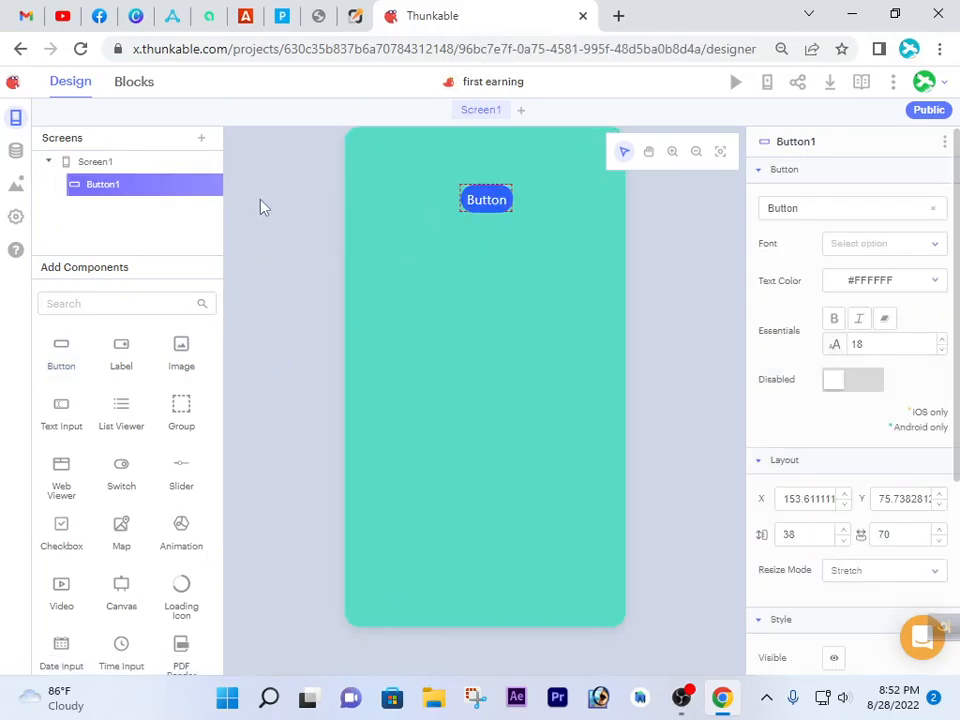
# Rename the new button component to Next in the component tree
pyautogui.moveTo(166, 187)
pyautogui.click(183, 187)
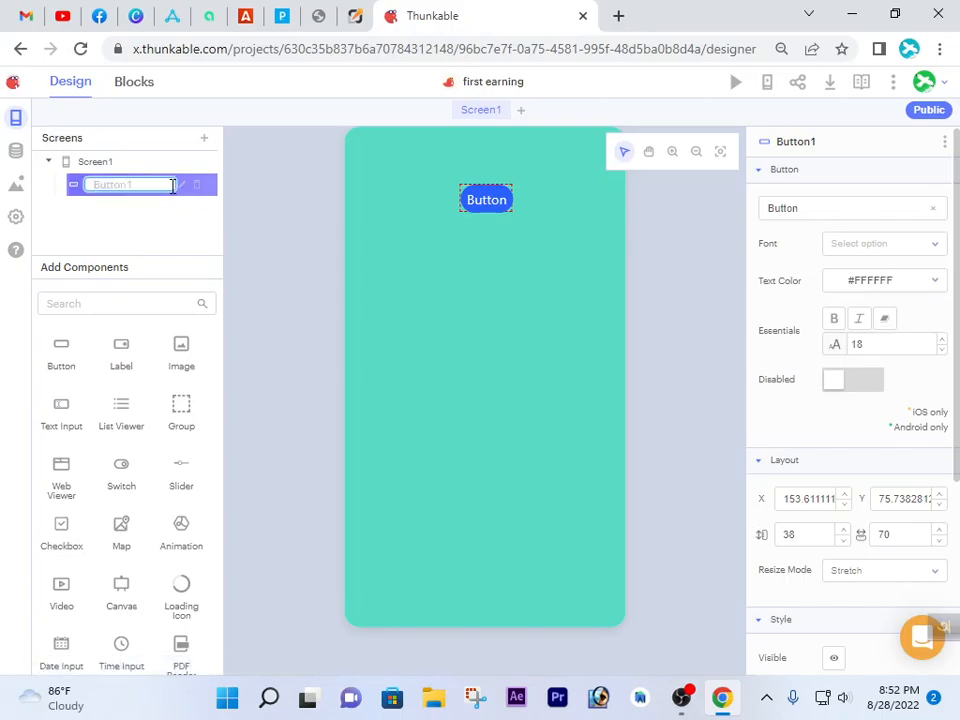
pyautogui.write('Next')
pyautogui.press('Return')
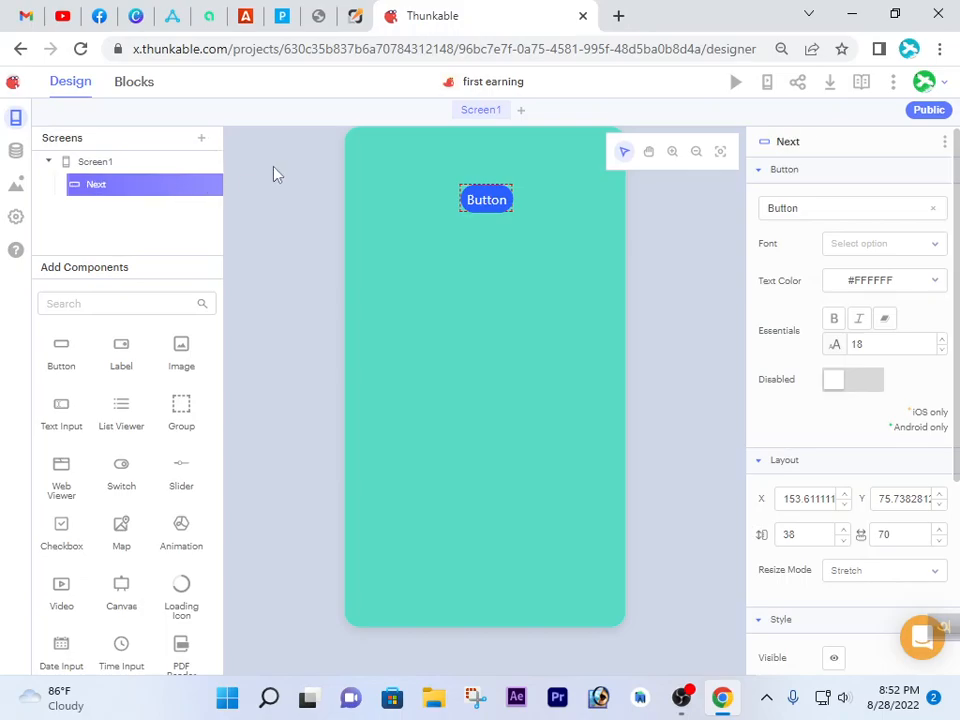
pyautogui.click(540, 272)
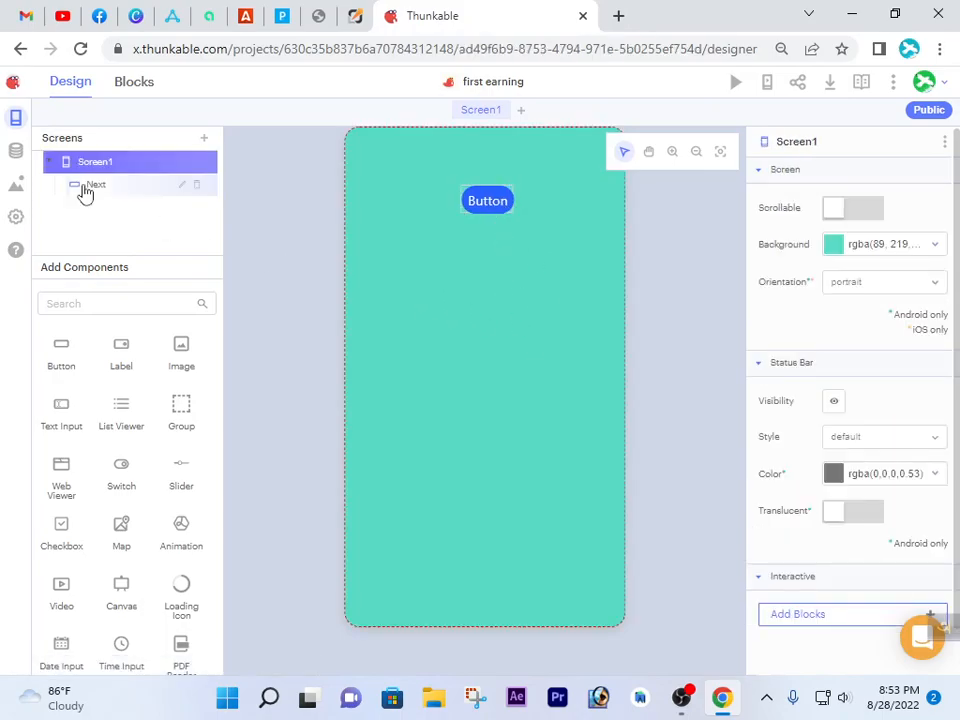
pyautogui.click(90, 186)
pyautogui.click(369, 221)
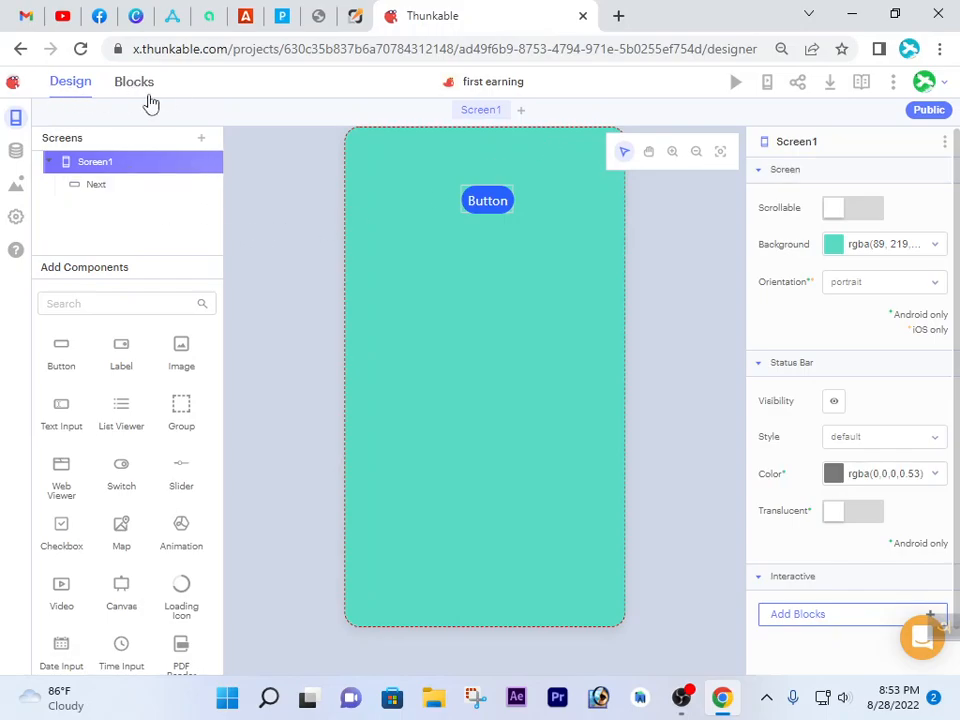
# Open the Blocks editor and place the "when Next Click" event block in the workspace
pyautogui.click(142, 88)
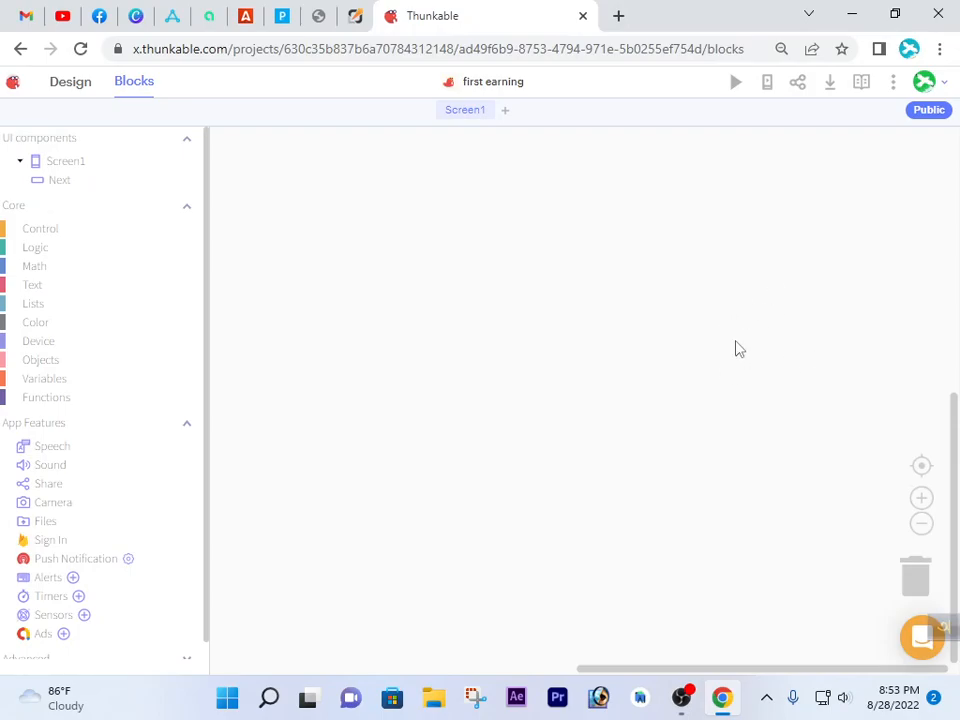
pyautogui.hotkey('ctrl', '-')
pyautogui.hotkey('ctrl', '+')
pyautogui.hotkey('ctrl', '+')
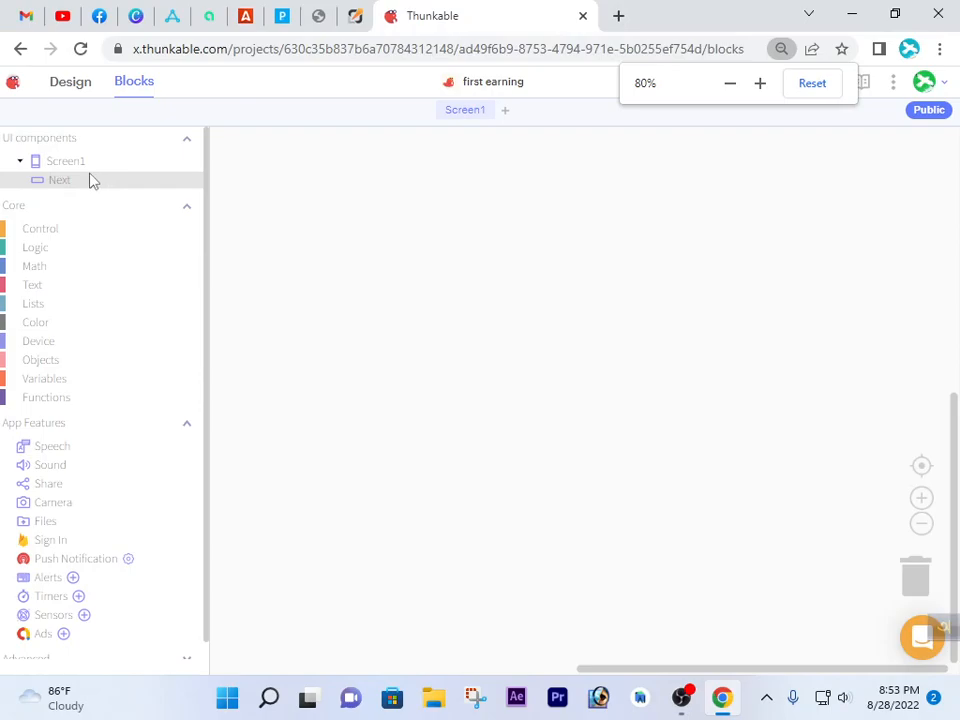
pyautogui.click(90, 180)
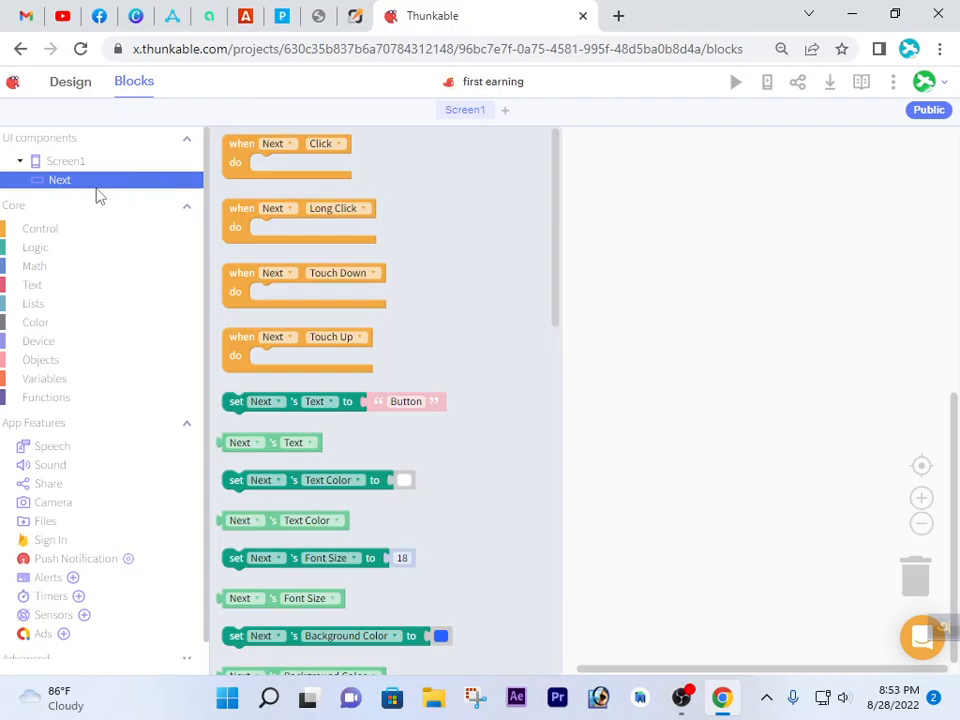
pyautogui.moveTo(227, 141); pyautogui.dragTo(357, 174)
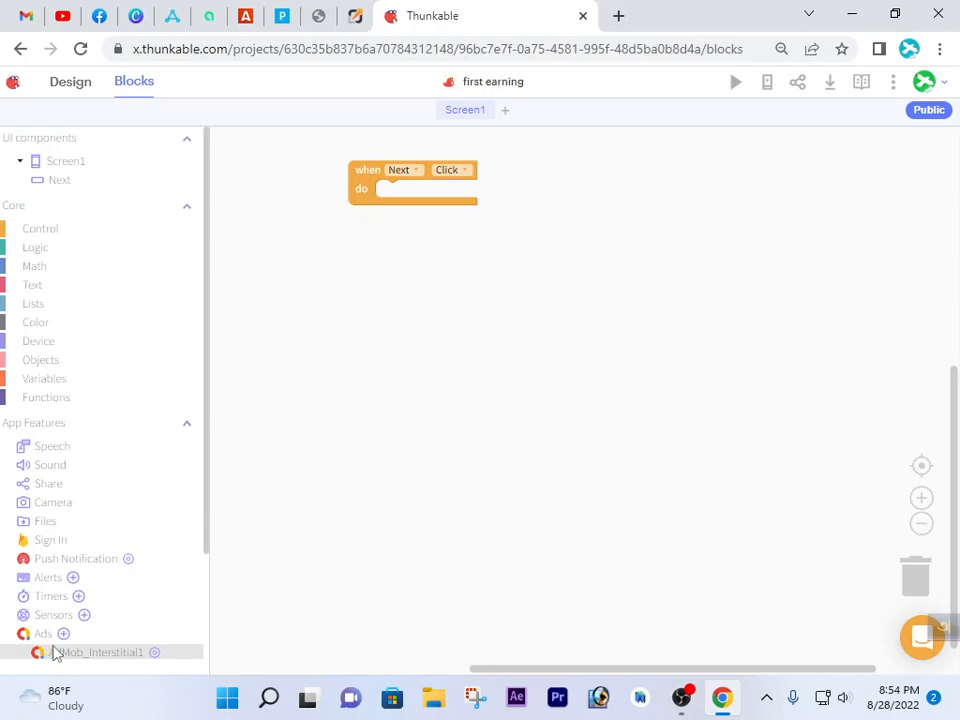
# Insert the AdMob_Interstitial1 ShowAd call inside the do section of the "when Next Click" block
pyautogui.click(136, 642)
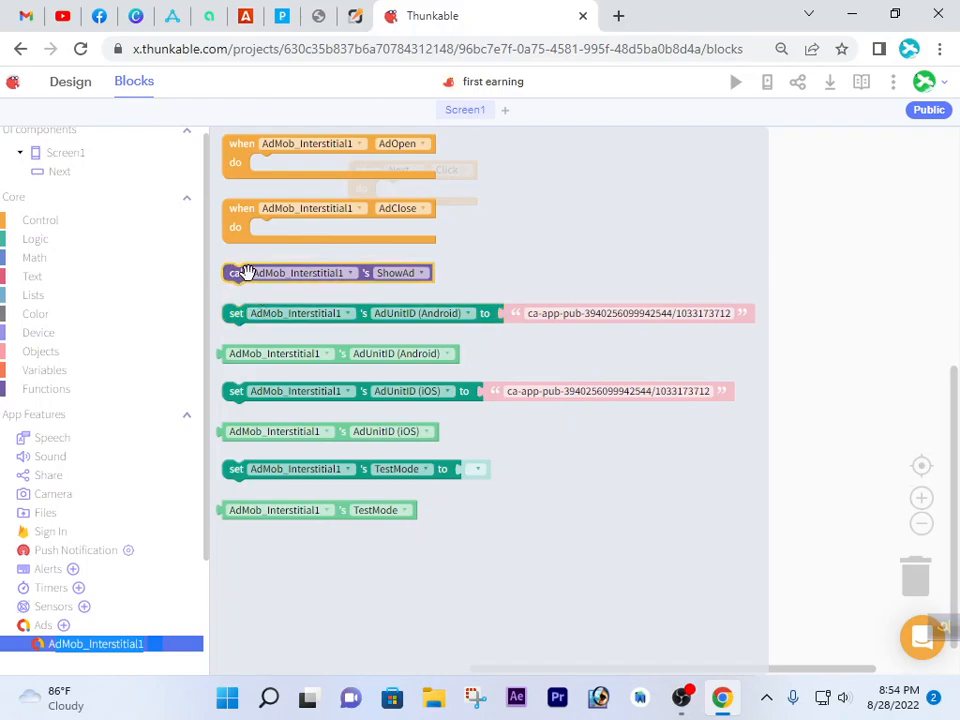
pyautogui.moveTo(247, 273); pyautogui.dragTo(396, 209)
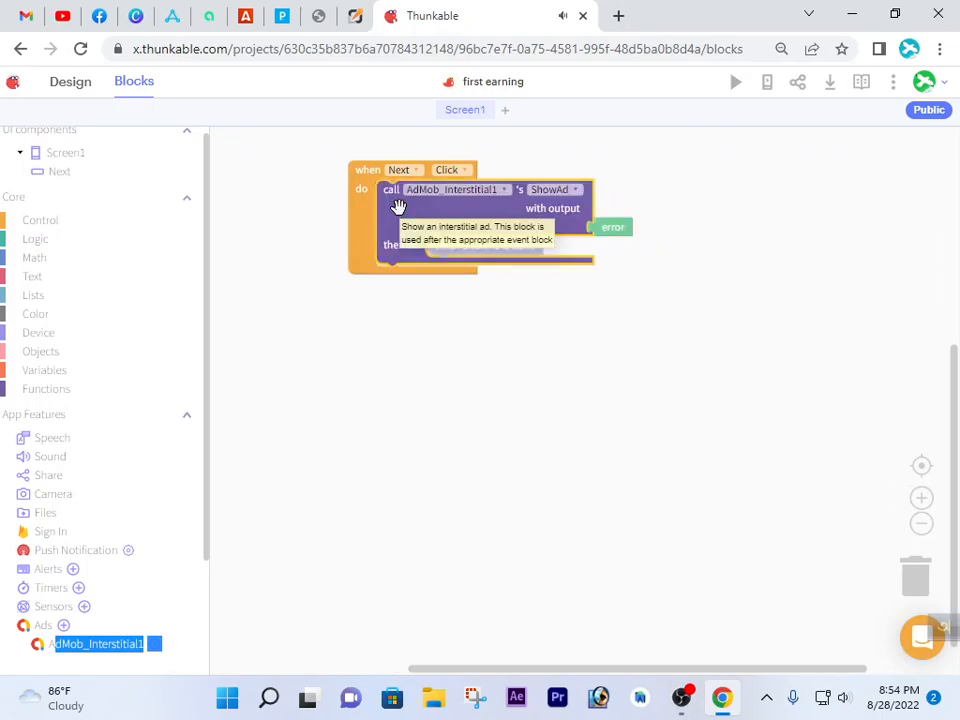
pyautogui.click(704, 427)
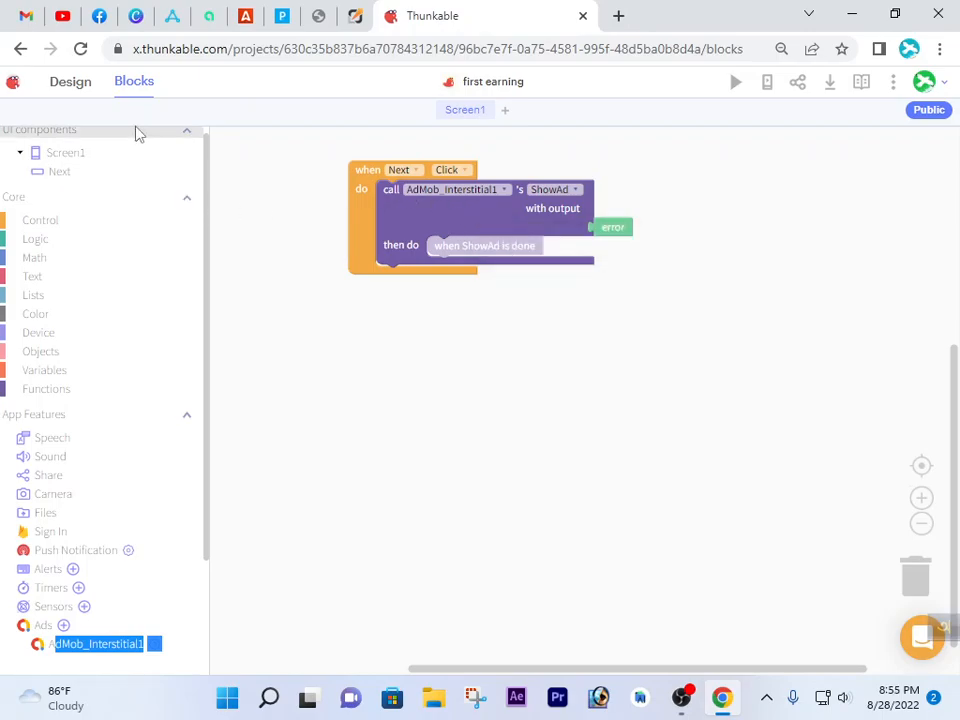
# Delete the Next button component from Screen1 in the designer and confirm the deletion
pyautogui.click(76, 88)
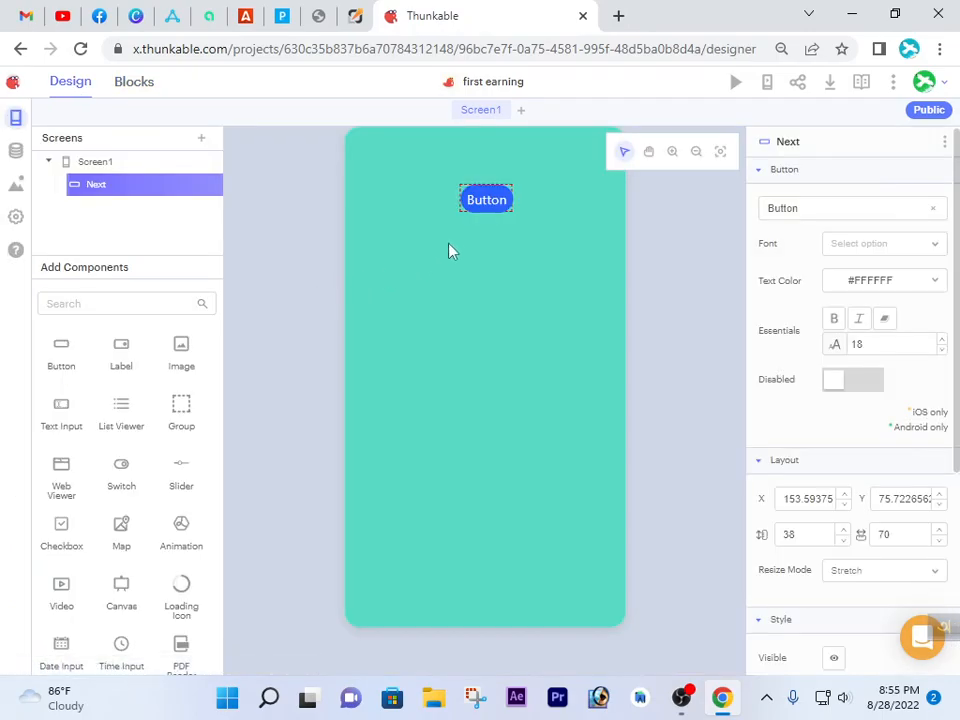
pyautogui.click(198, 188)
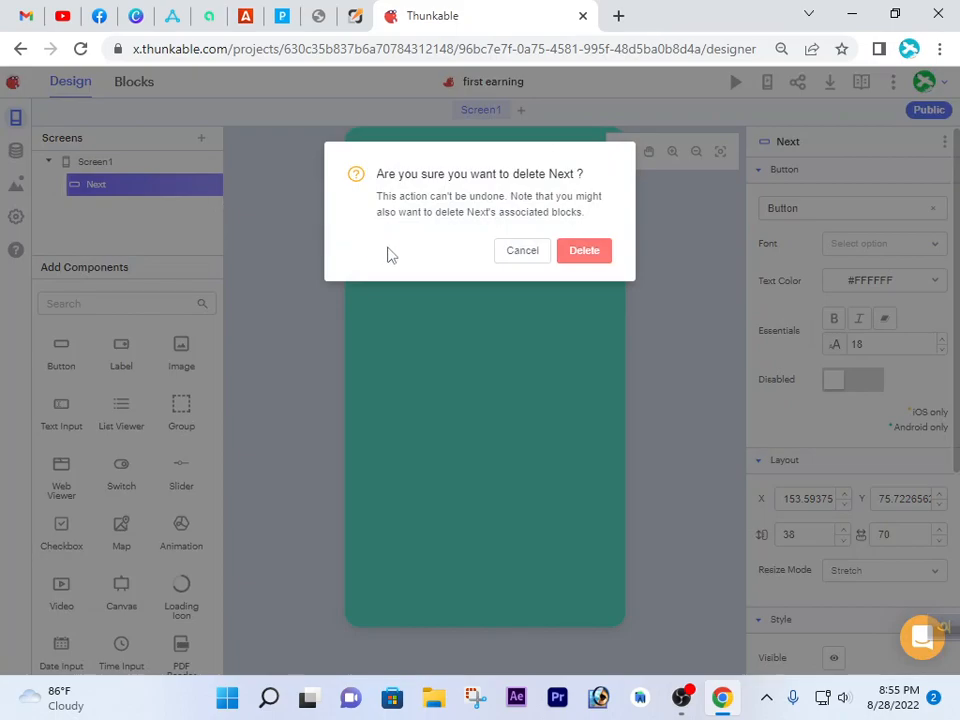
pyautogui.click(592, 254)
# Remove the AdMob_Interstitial1 ShowAd call and the "when Next Click" block from the Blocks workspace, and return to the screen designer
pyautogui.click(134, 82)
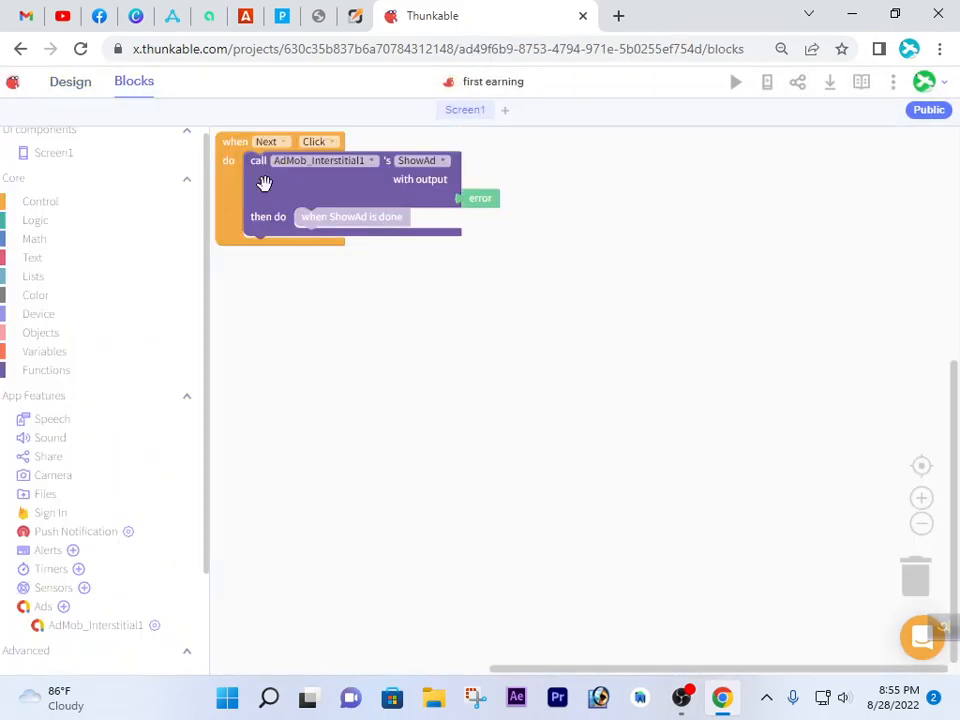
pyautogui.moveTo(294, 182); pyautogui.dragTo(924, 589)
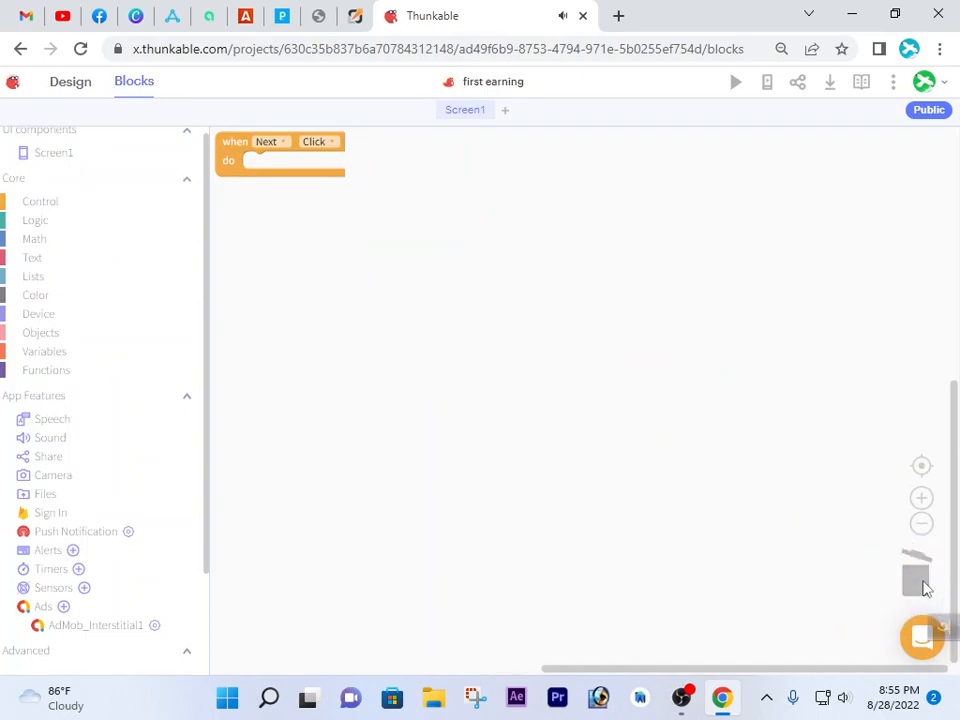
pyautogui.moveTo(240, 144); pyautogui.dragTo(920, 576)
pyautogui.click(70, 84)
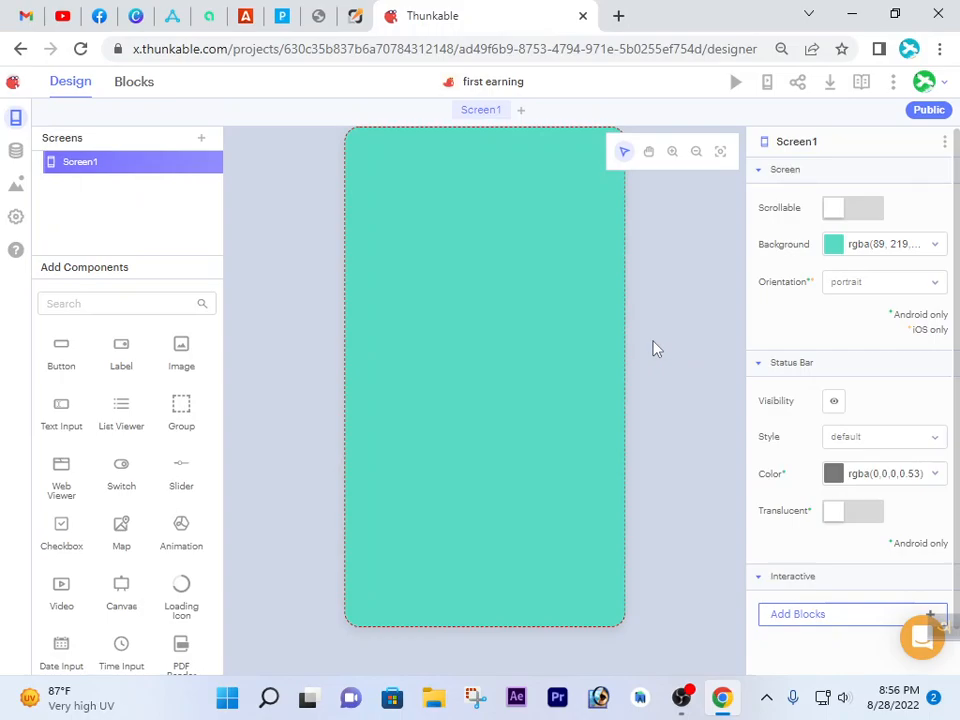
# Search Google for "aia blaster" in a new browser tab and open the BLASTER AIA FILES website
pyautogui.click(618, 16)
pyautogui.click(516, 376)
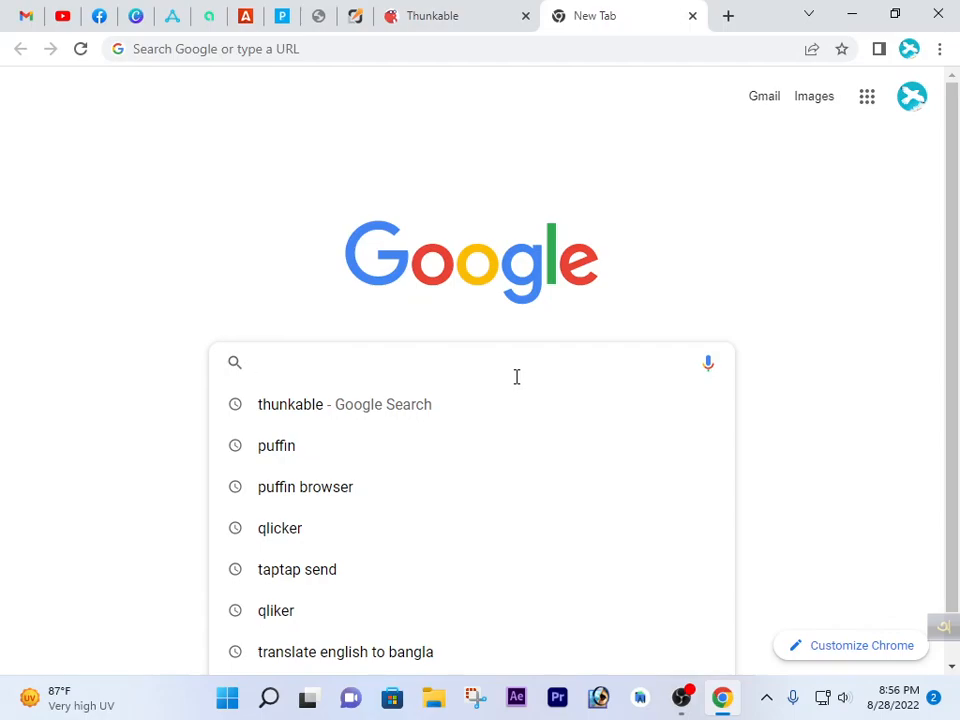
pyautogui.write('aia blas')
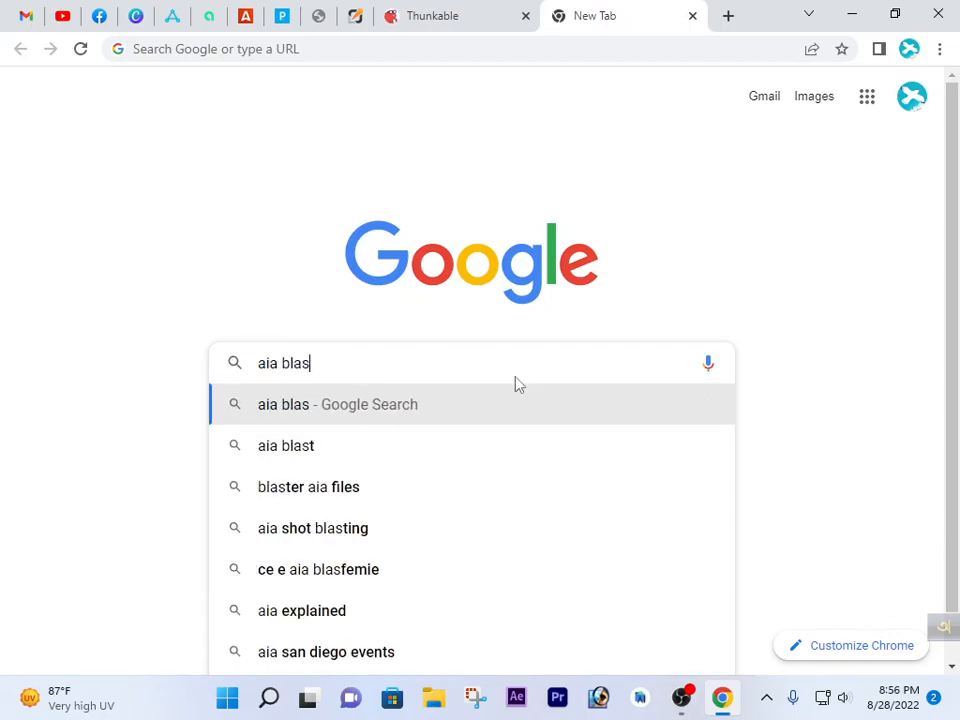
pyautogui.write('ter')
pyautogui.press('Return')
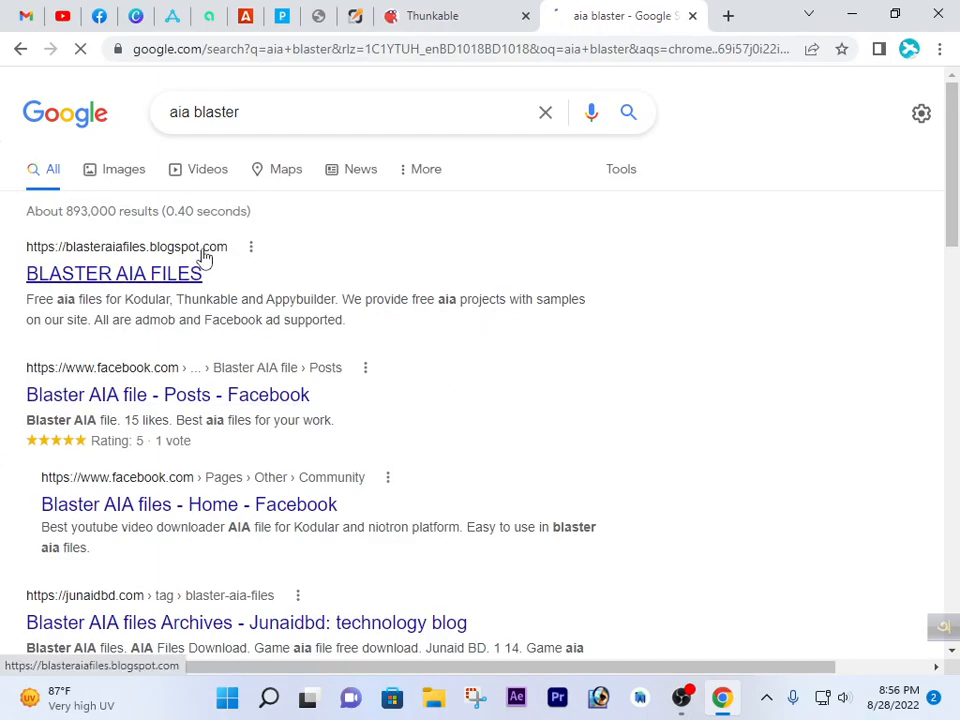
pyautogui.click(150, 277)
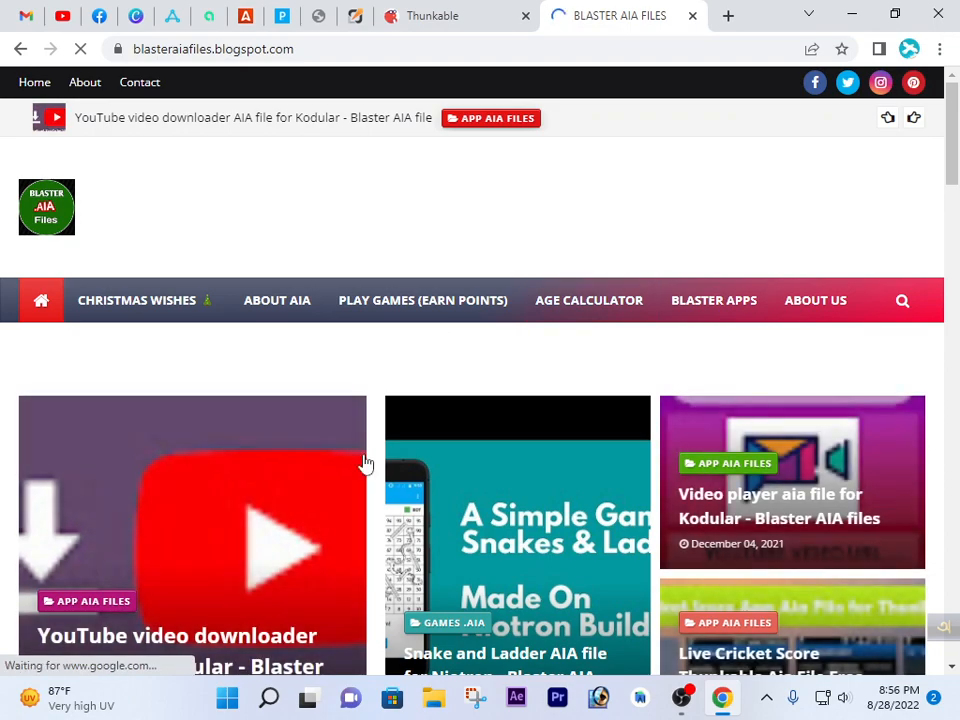
# Examine the featured and recent AIA file posts on the site, dismissing the pop-up, and return to the Thunkable project
pyautogui.scroll(-2, 452, 480)
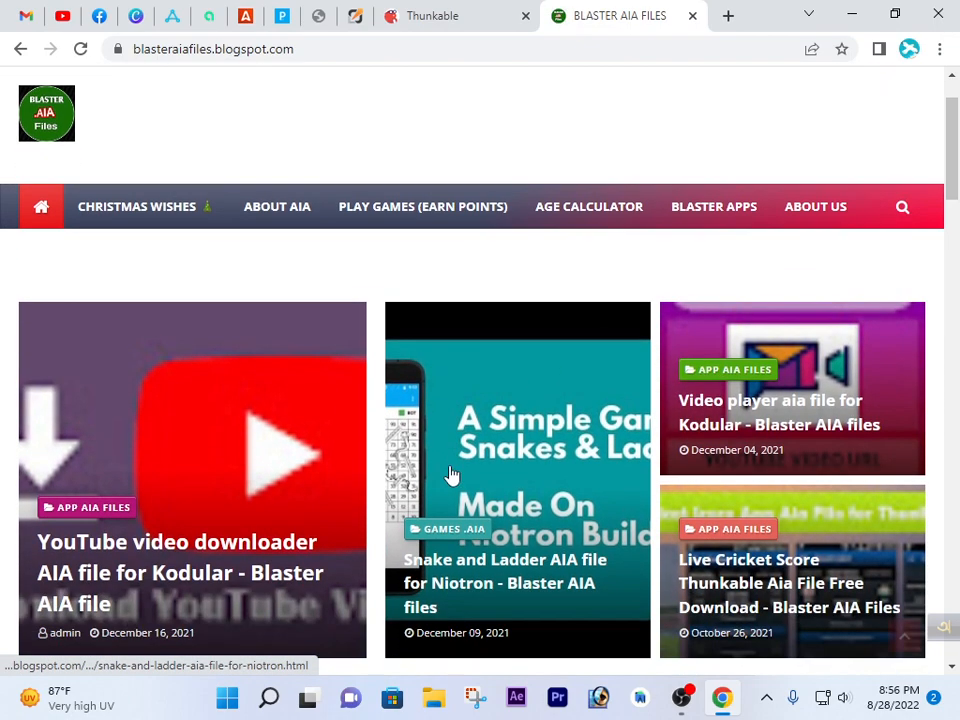
pyautogui.scroll(-6, 452, 476)
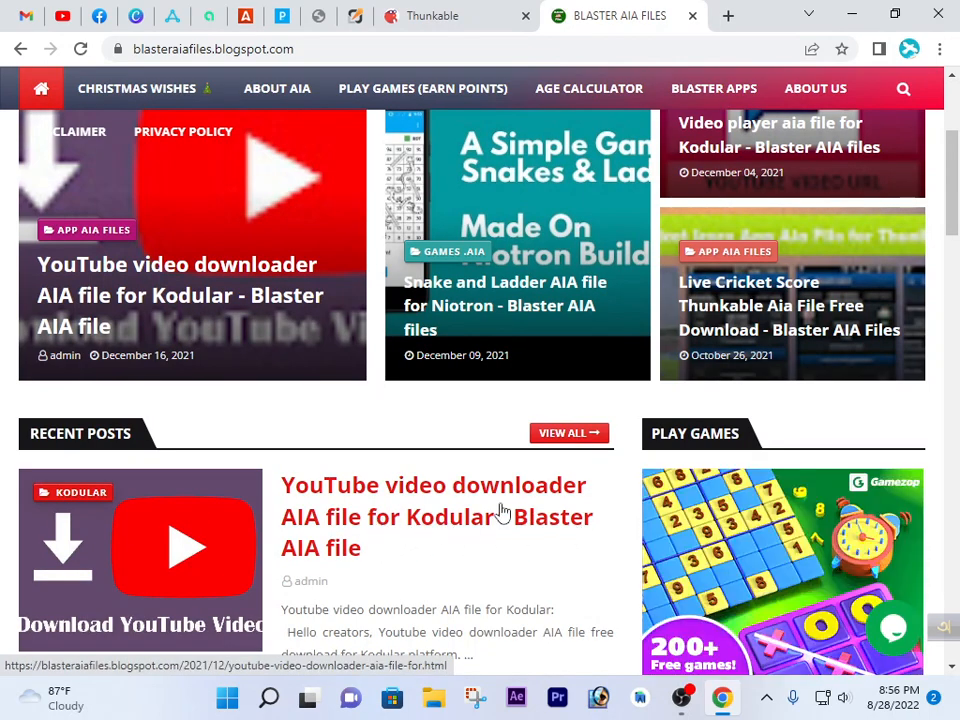
pyautogui.scroll(-3, 500, 514)
pyautogui.click(518, 186)
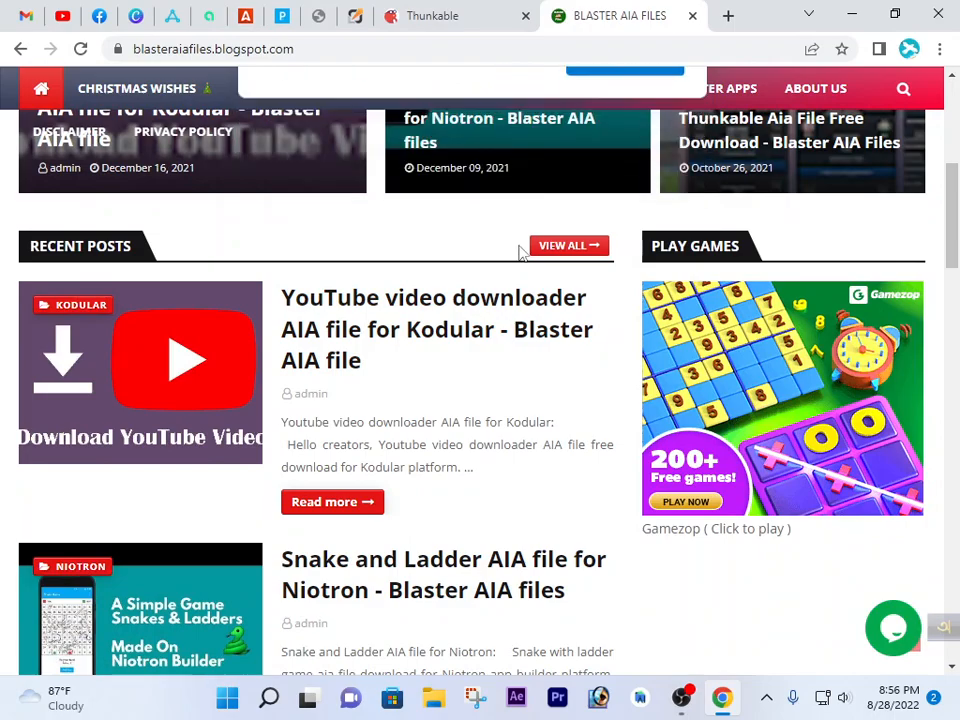
pyautogui.scroll(-2, 525, 238)
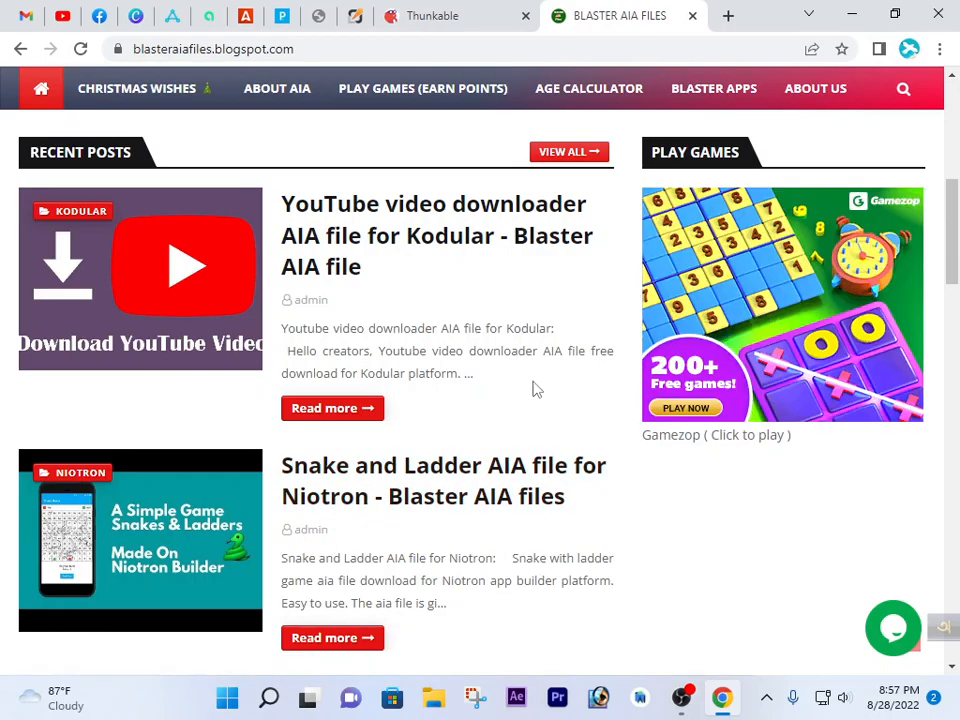
pyautogui.scroll(-2, 356, 476)
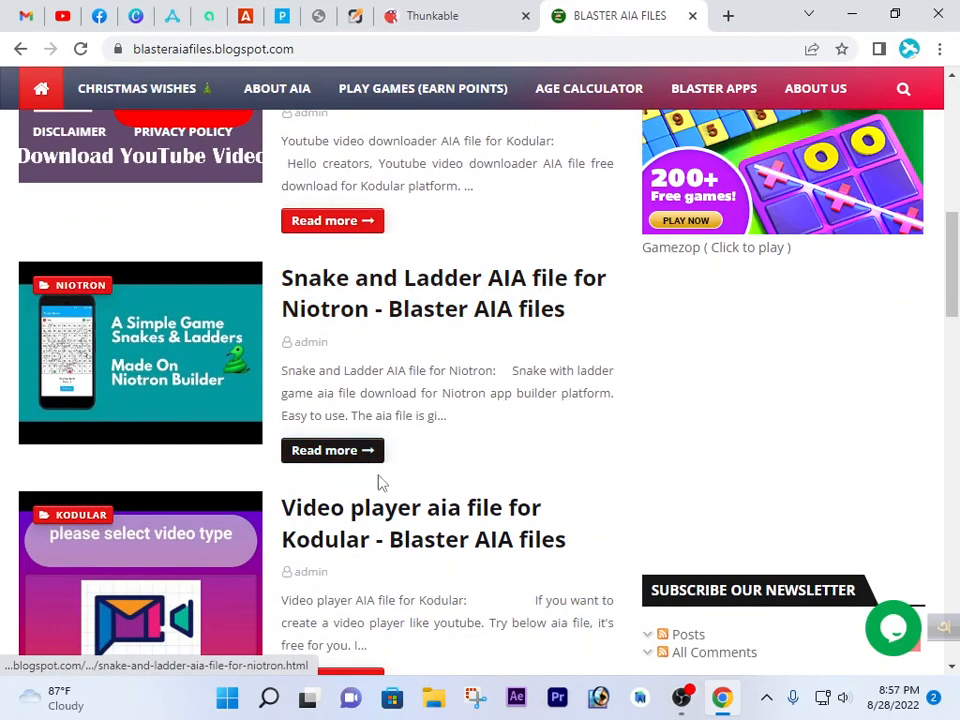
pyautogui.scroll(-1, 548, 373)
pyautogui.scroll(-3, 548, 373)
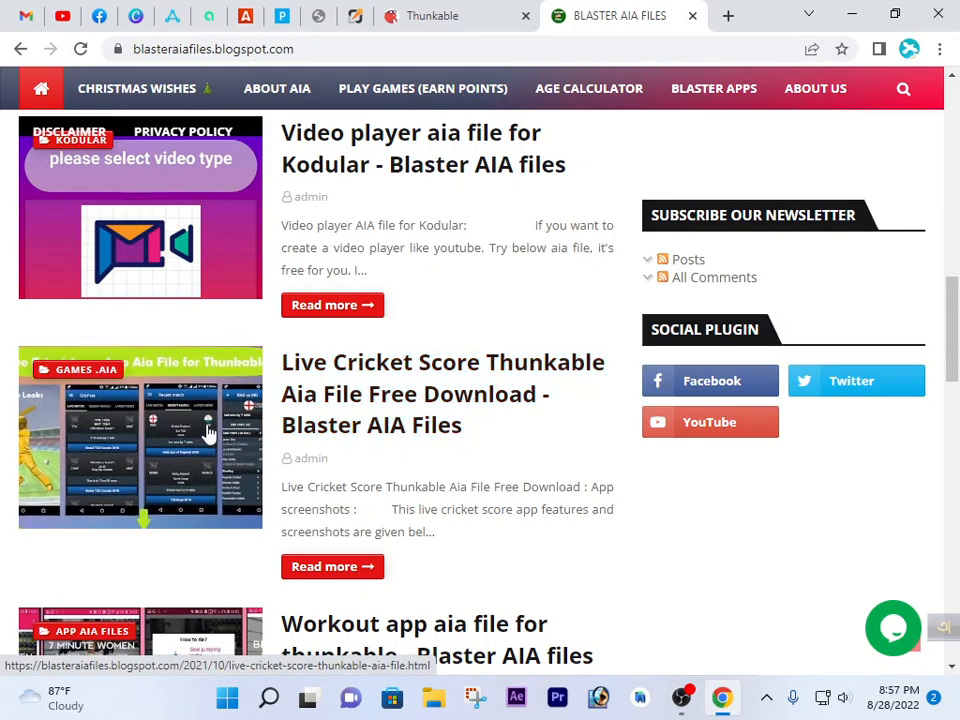
pyautogui.scroll(-2, 518, 386)
pyautogui.scroll(-1, 518, 386)
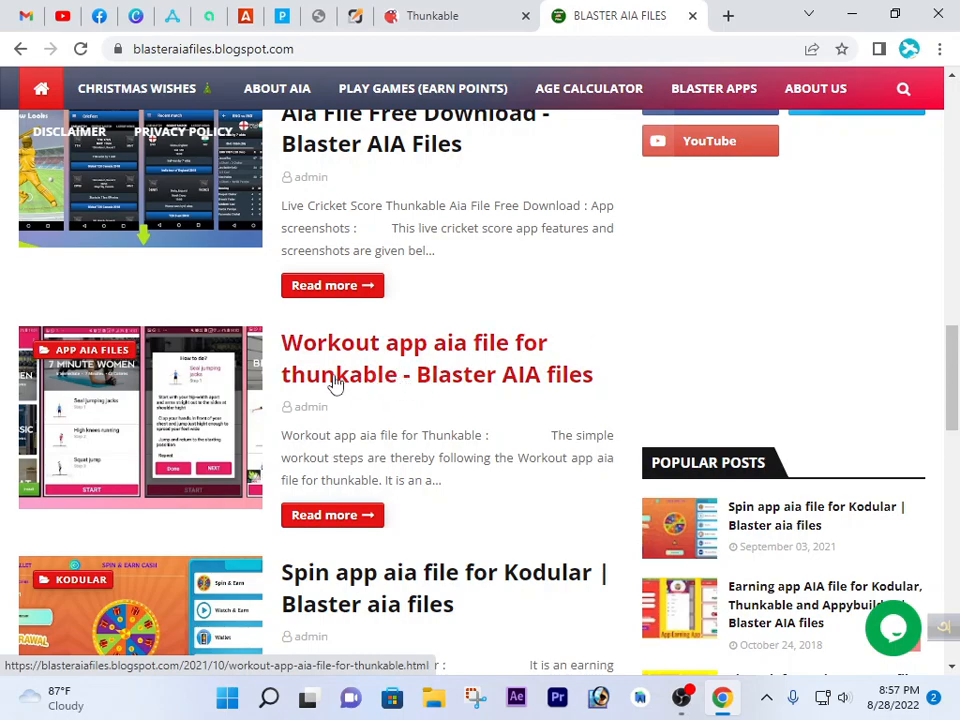
pyautogui.click(458, 12)
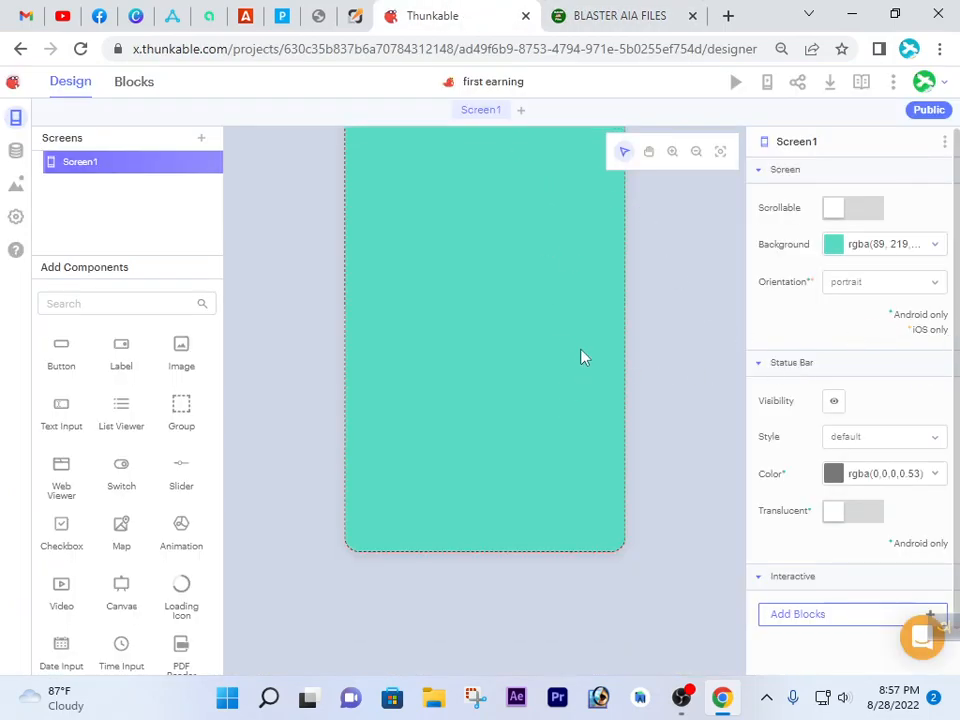
pyautogui.scroll(1, 607, 361)
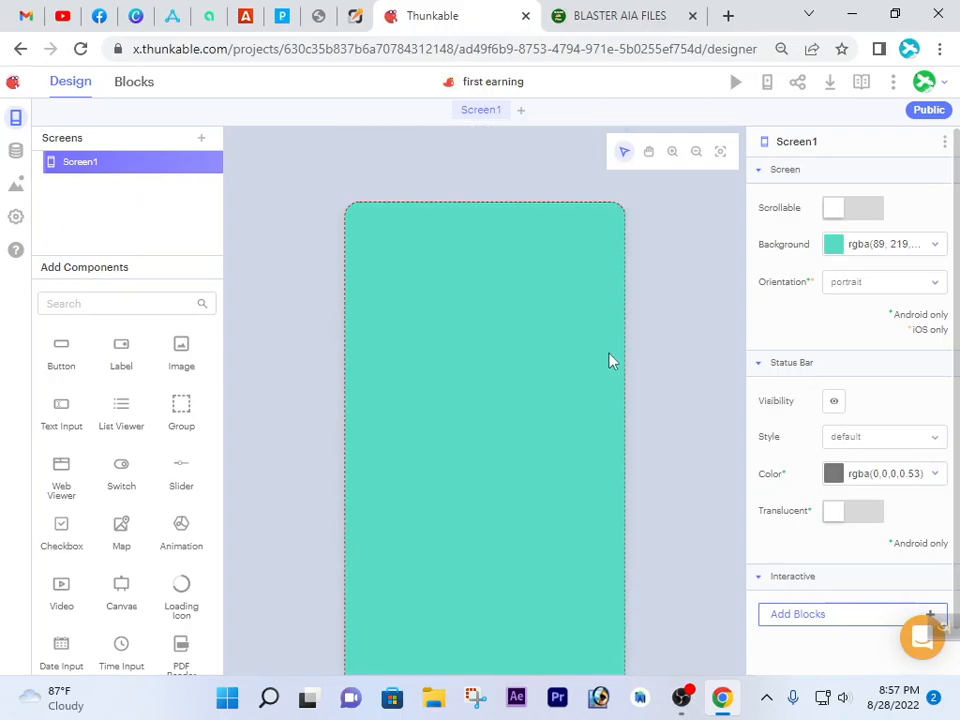